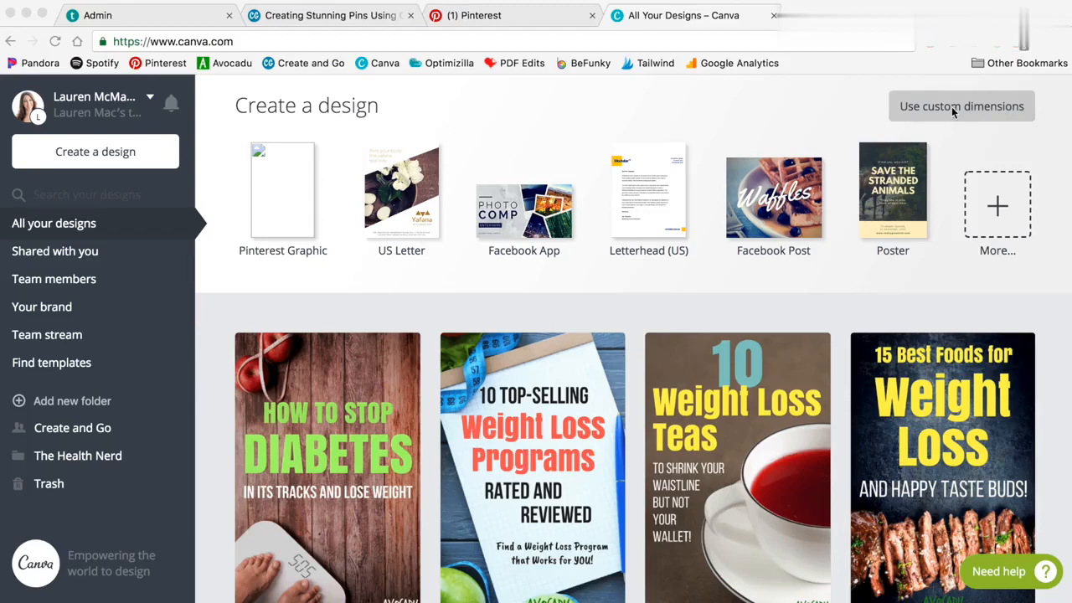
# Create a new design with custom dimensions of 600 × 900 px
pyautogui.click(969, 122)
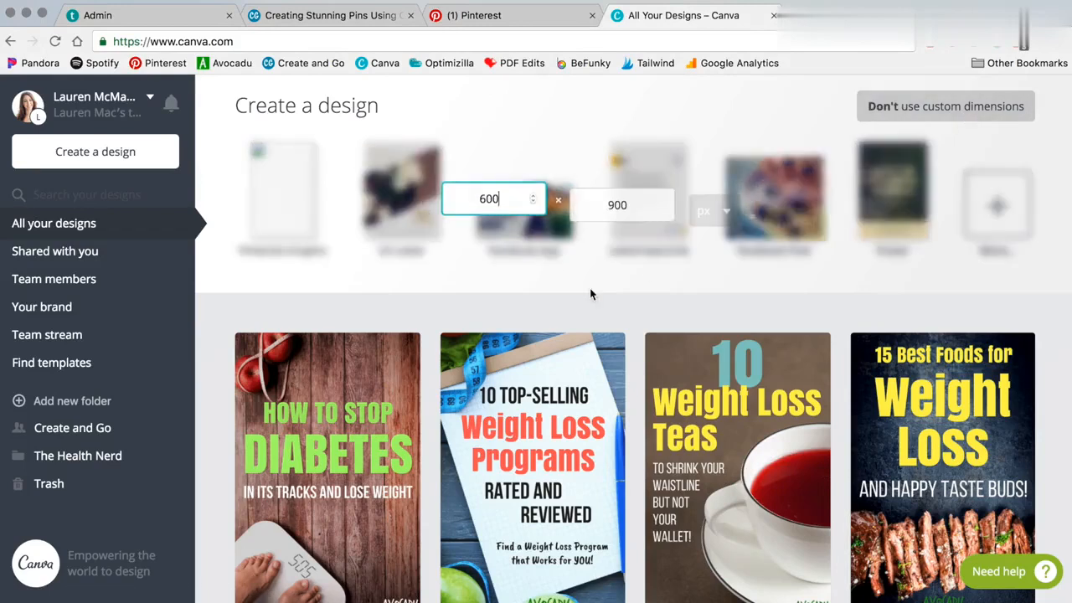
pyautogui.click(791, 198)
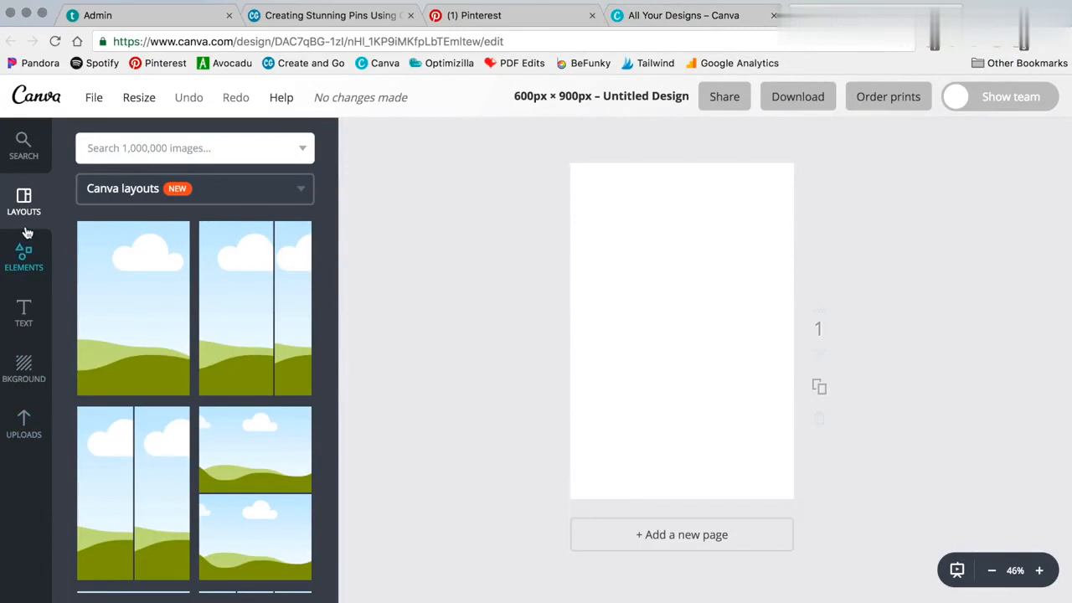
# Apply a four-photo grid layout to the page and undo it
pyautogui.scroll(-10, 255, 333)
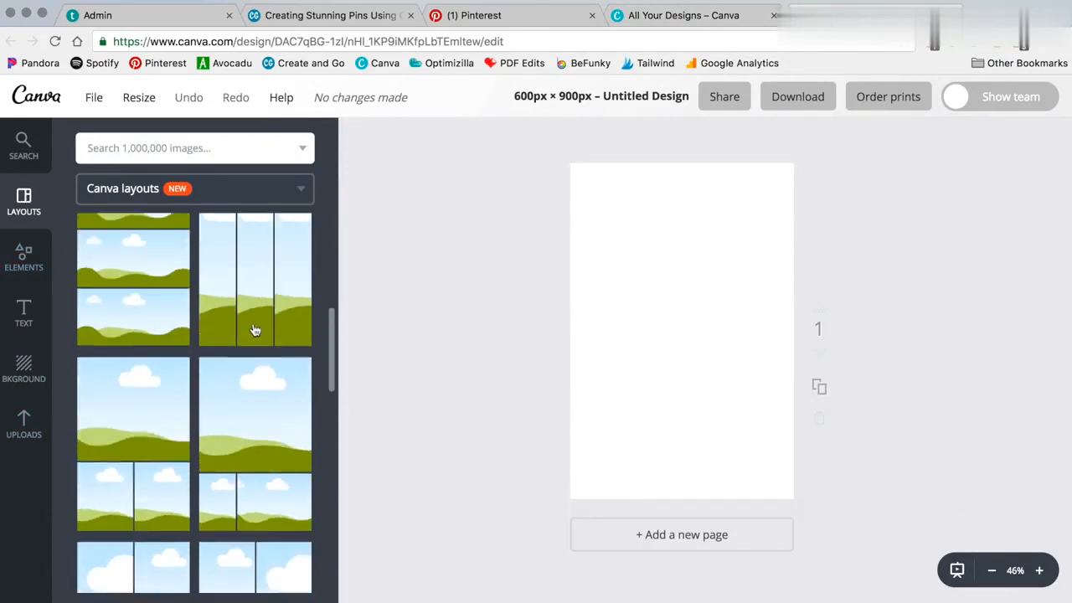
pyautogui.scroll(-5, 167, 421)
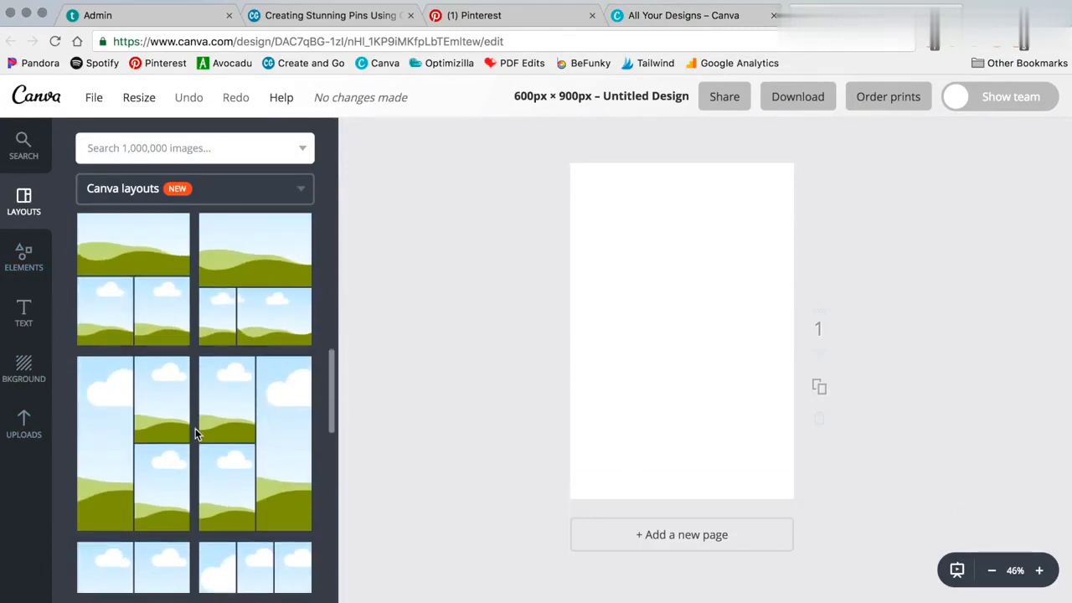
pyautogui.scroll(-3, 281, 464)
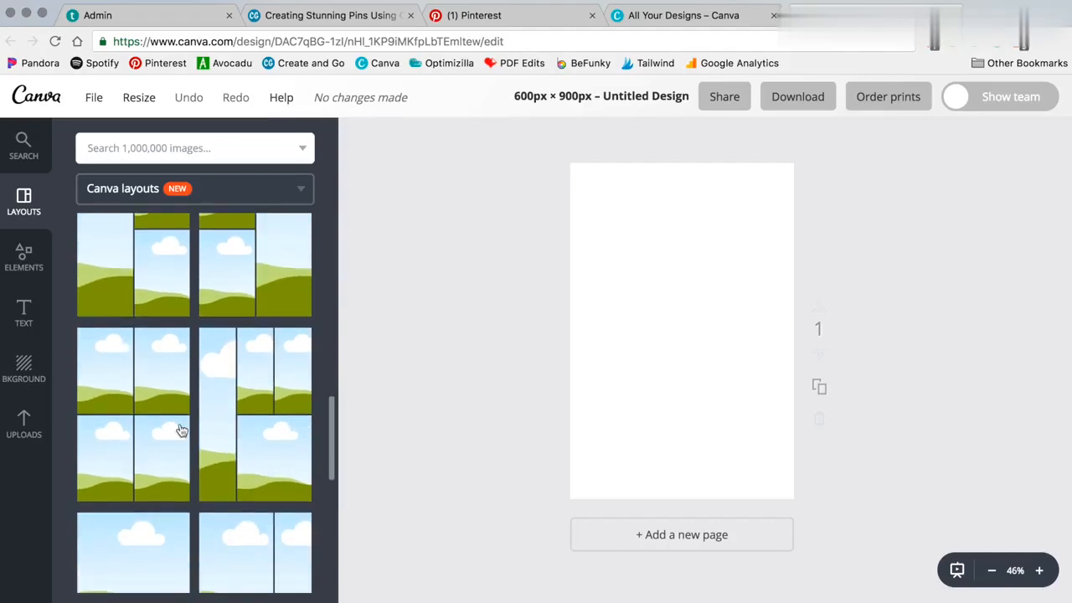
pyautogui.click(138, 400)
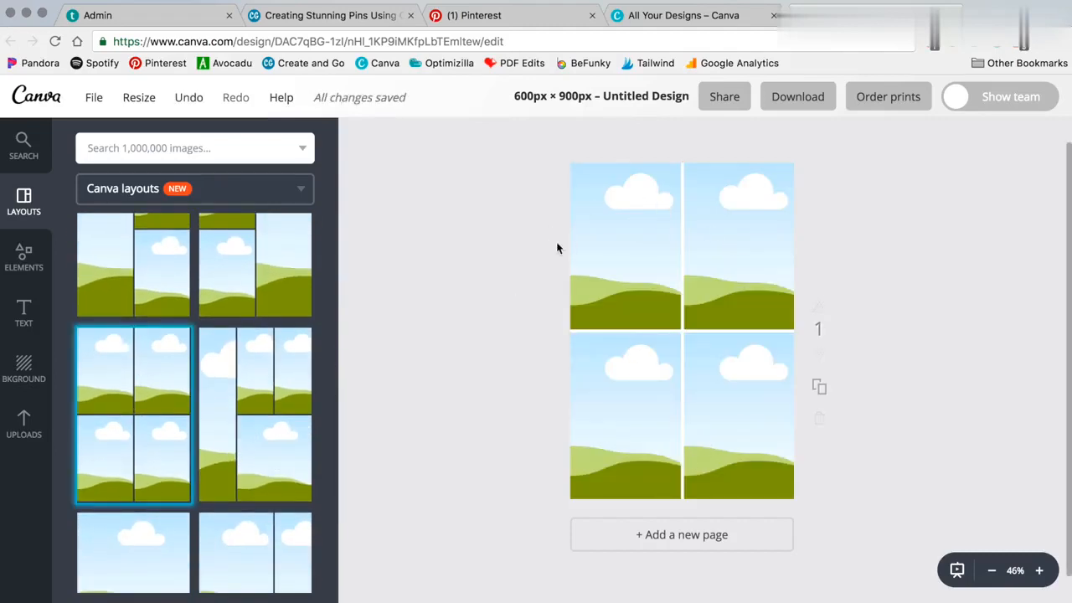
pyautogui.click(189, 97)
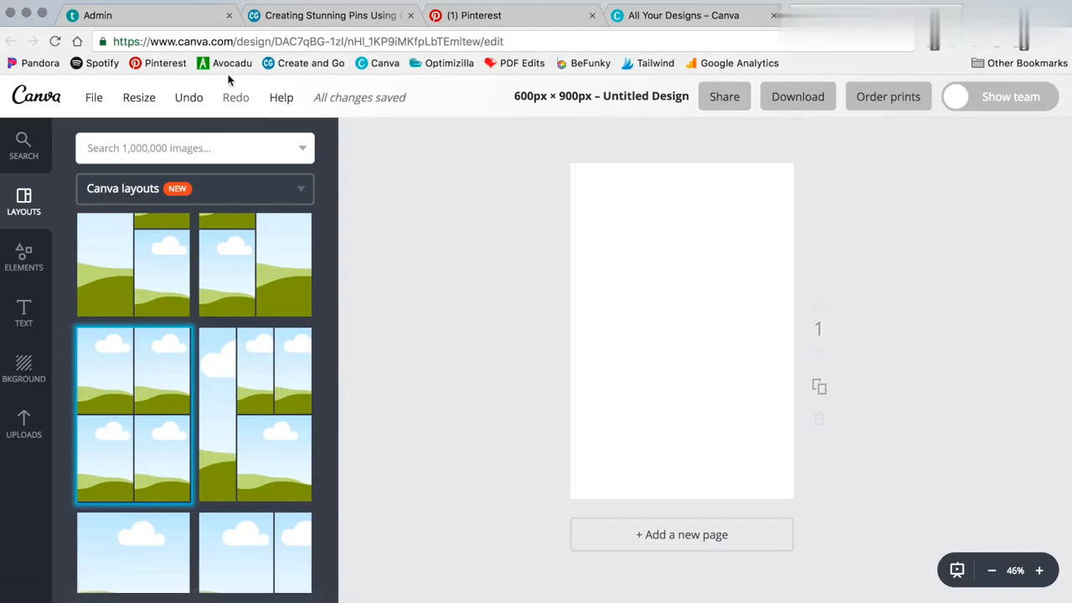
# Browse through the uploaded images
pyautogui.click(18, 427)
pyautogui.scroll(-5, 199, 328)
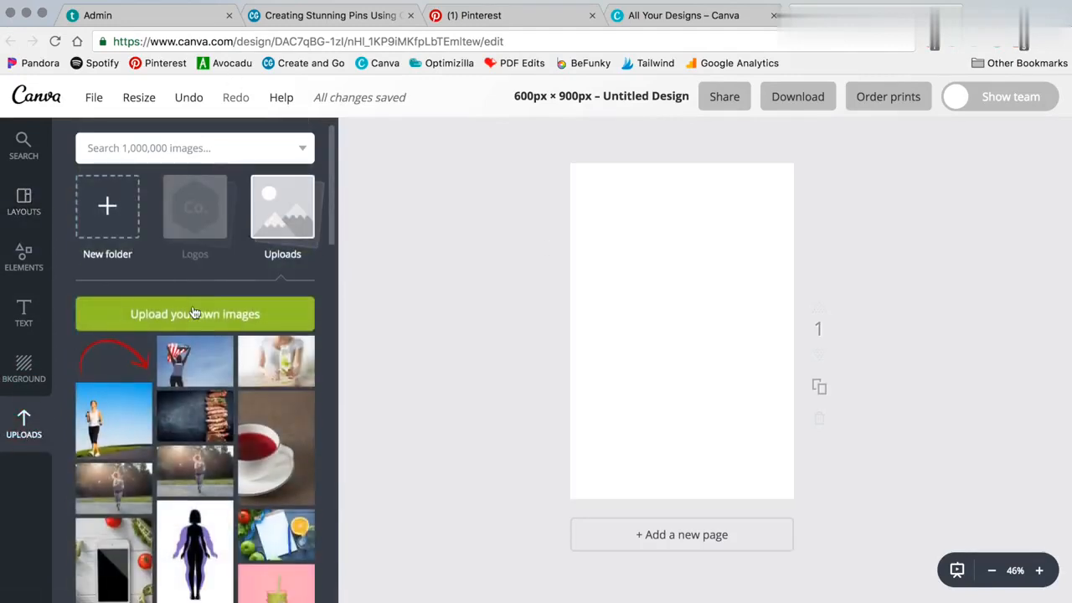
pyautogui.scroll(-15, 198, 328)
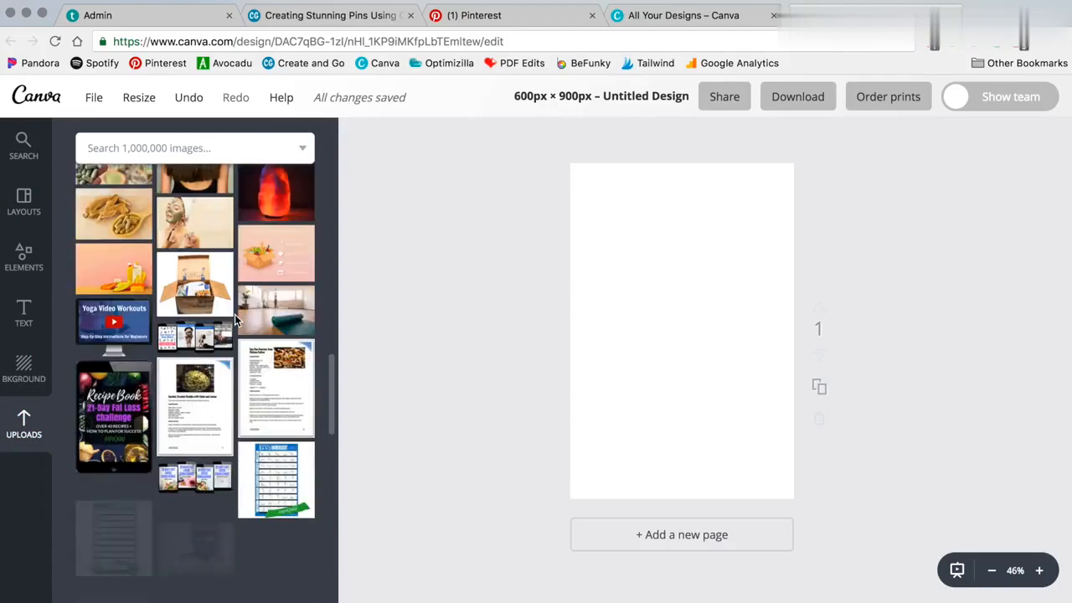
pyautogui.scroll(20, 234, 318)
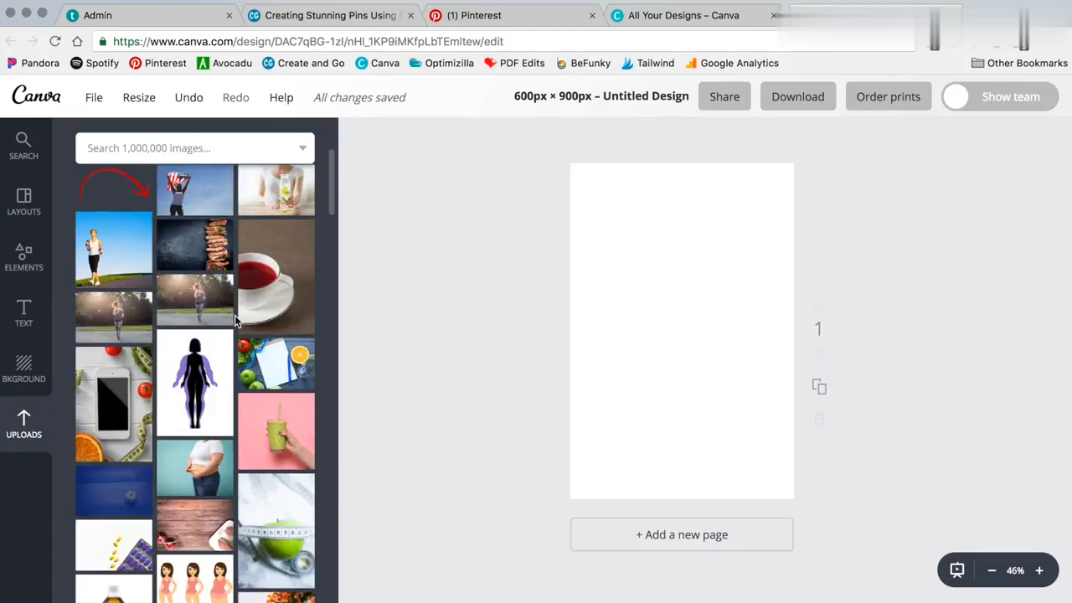
pyautogui.scroll(3, 234, 318)
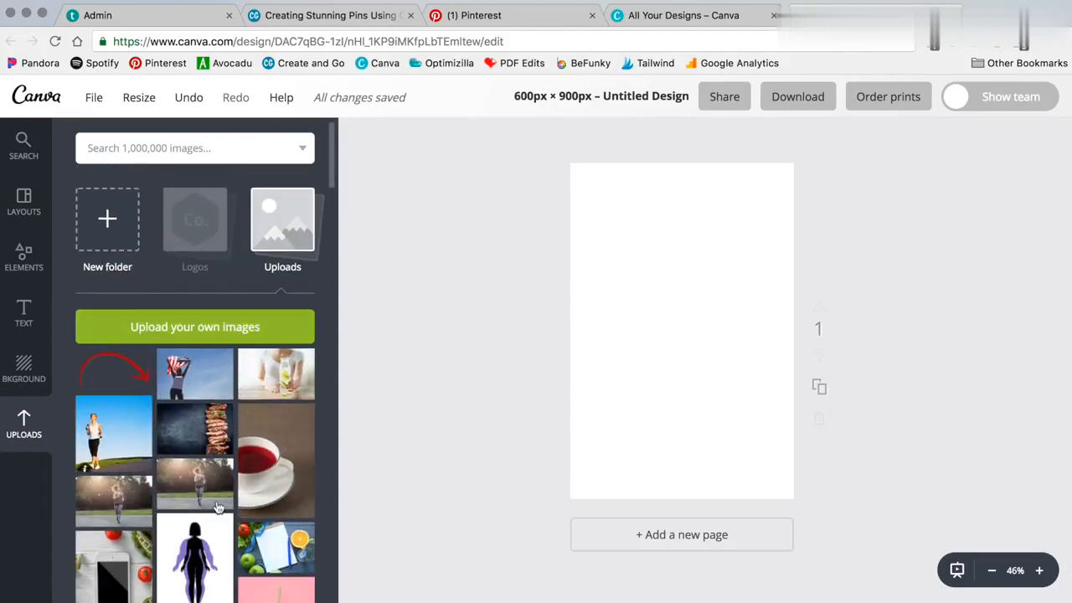
pyautogui.scroll(-15, 216, 506)
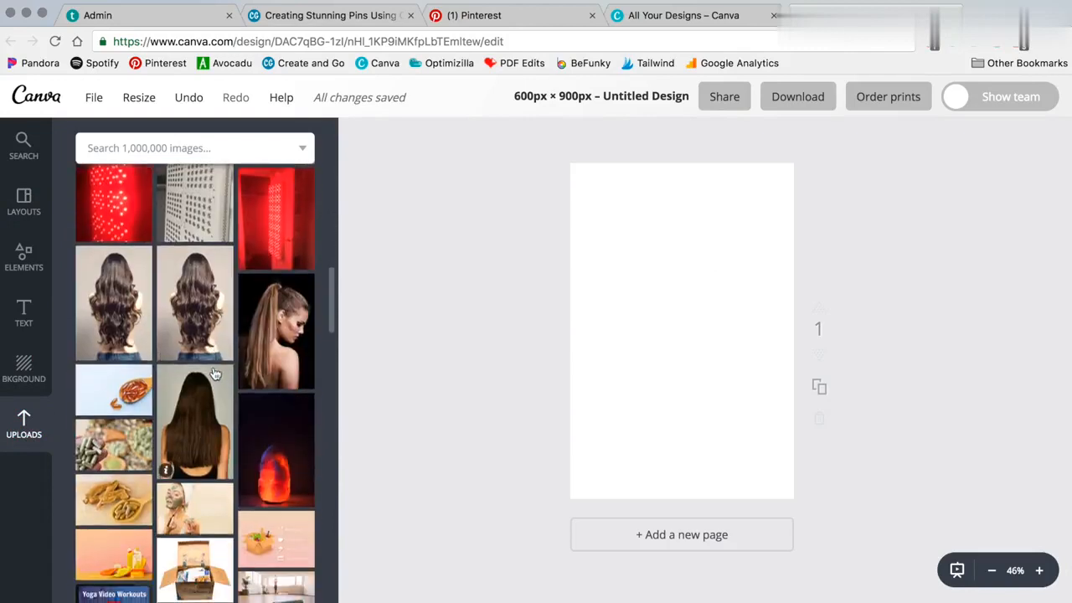
pyautogui.scroll(20, 215, 372)
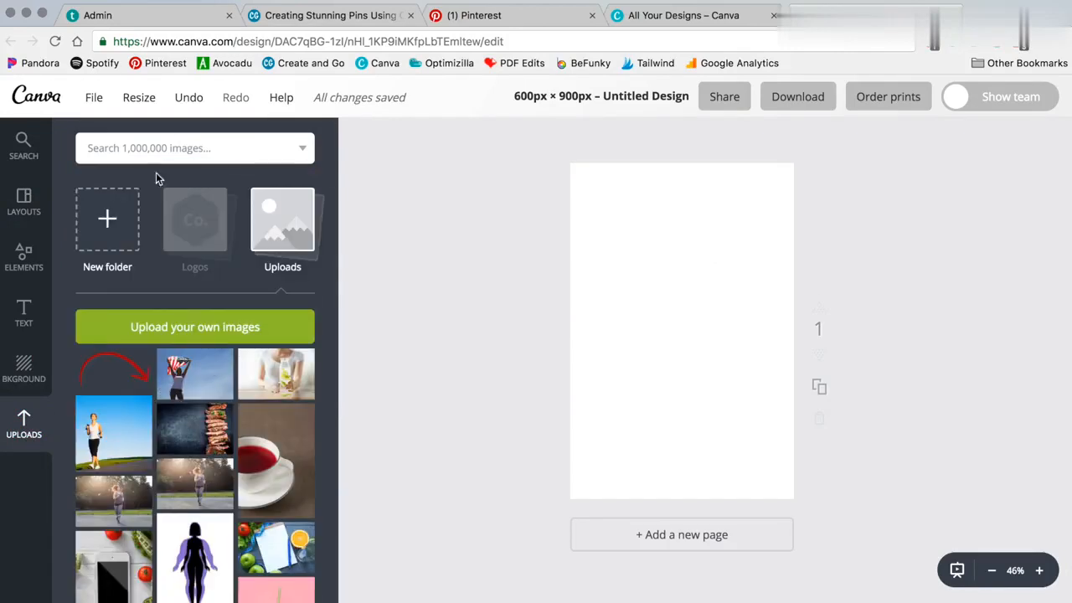
# Search the image library for travel and add the airplane wing photo to the page
pyautogui.click(131, 144)
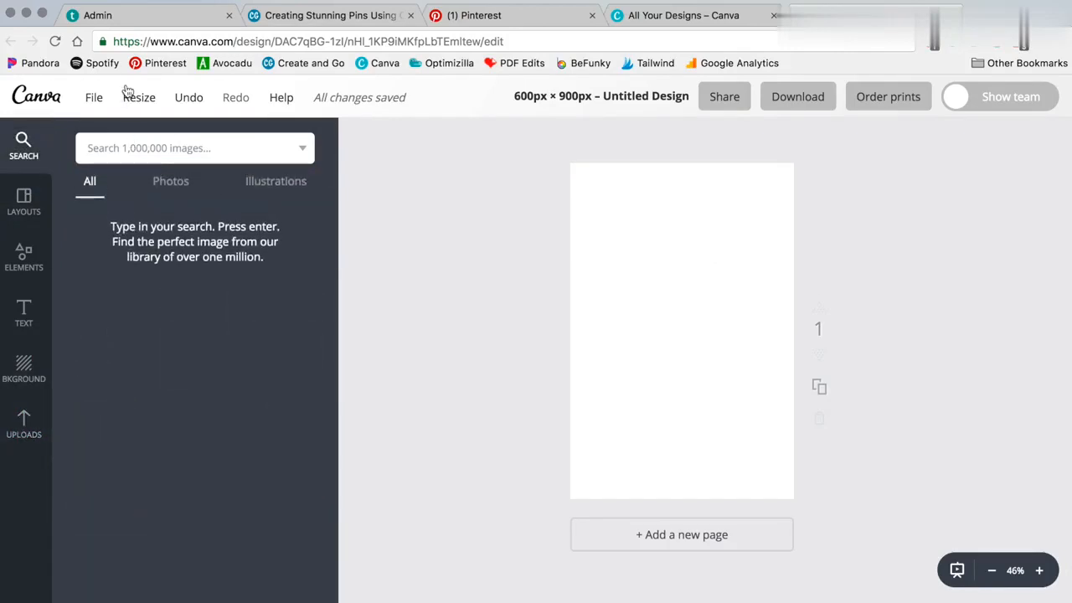
pyautogui.write('travel')
pyautogui.press('Return')
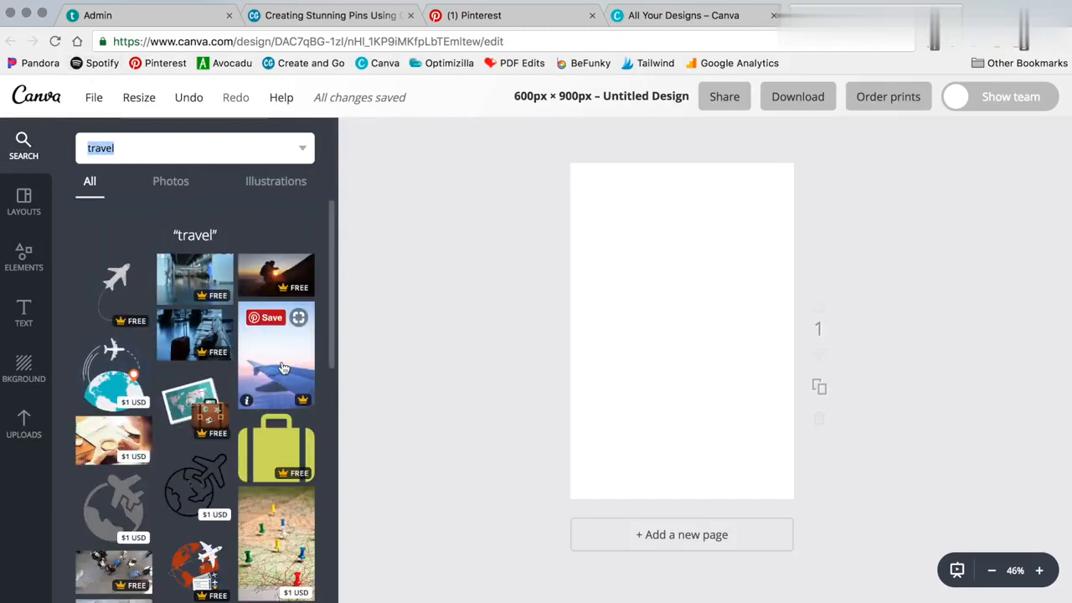
pyautogui.click(283, 368)
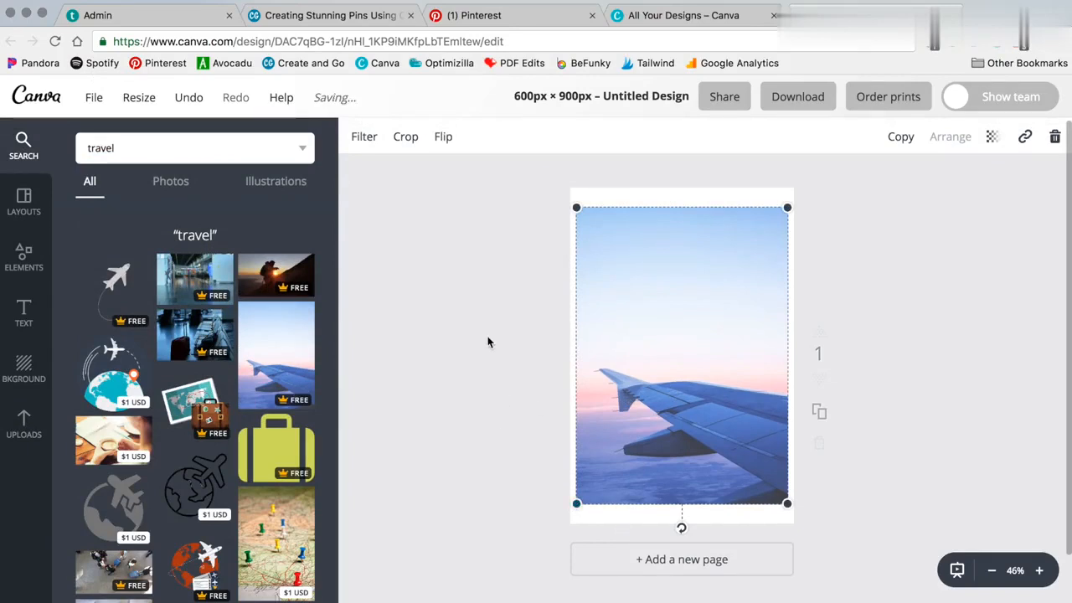
# Enlarge the wing photo so it fills the whole page
pyautogui.moveTo(578, 505); pyautogui.dragTo(557, 527)
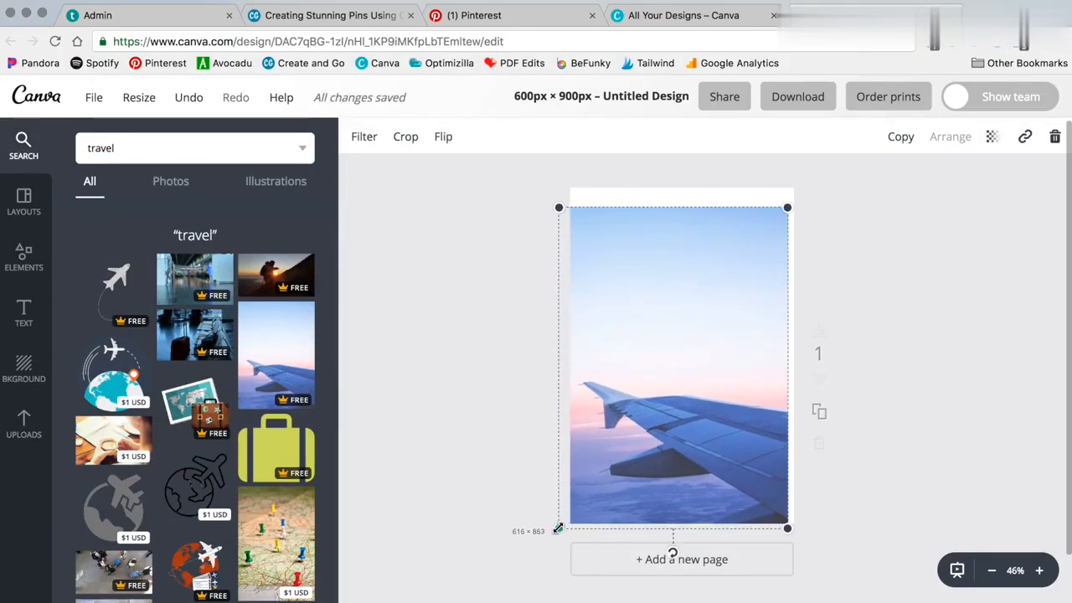
pyautogui.moveTo(787, 207); pyautogui.dragTo(802, 187)
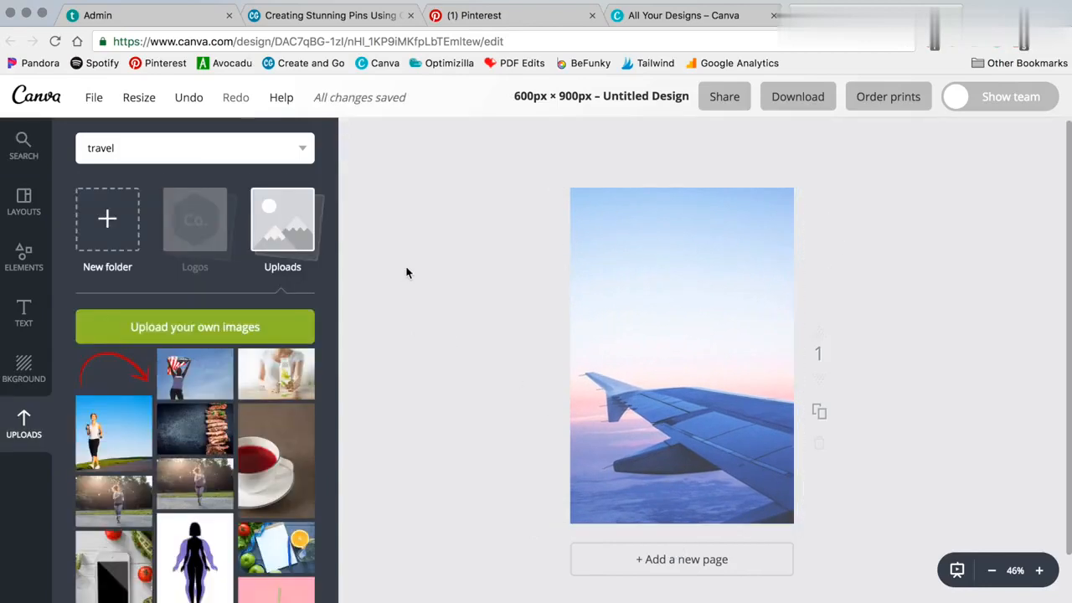
# Add a heading and set it in the Trashhand font at size 80
pyautogui.click(24, 314)
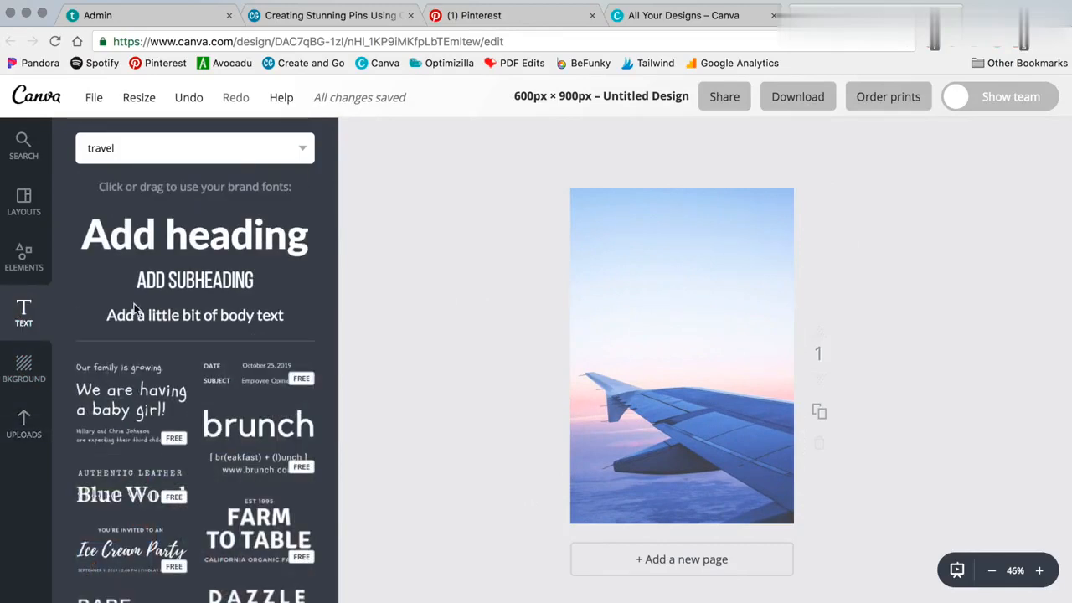
pyautogui.click(194, 235)
pyautogui.click(408, 137)
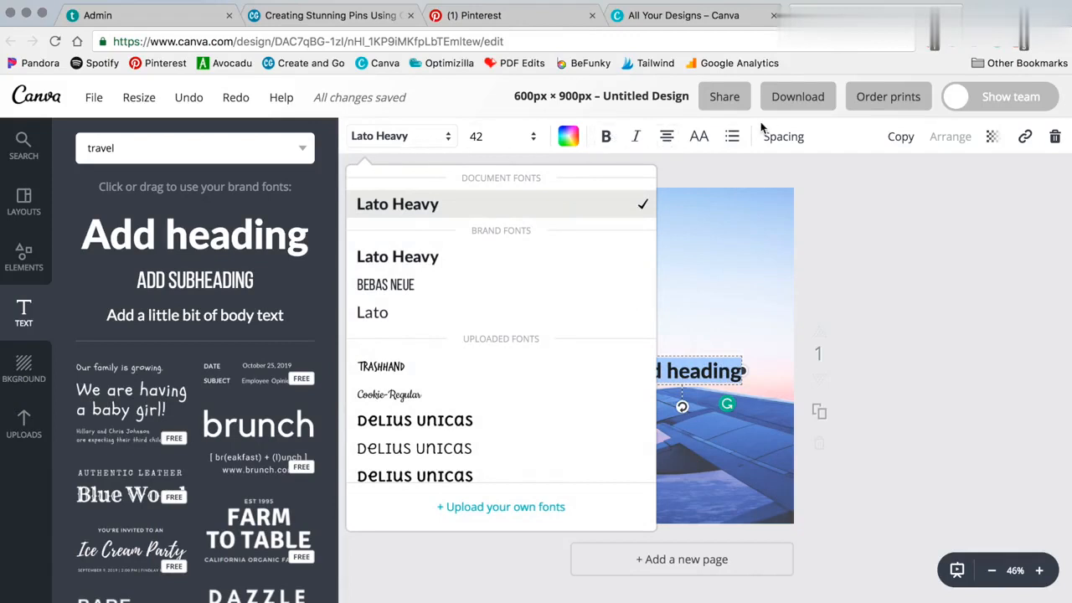
pyautogui.scroll(-1, 469, 352)
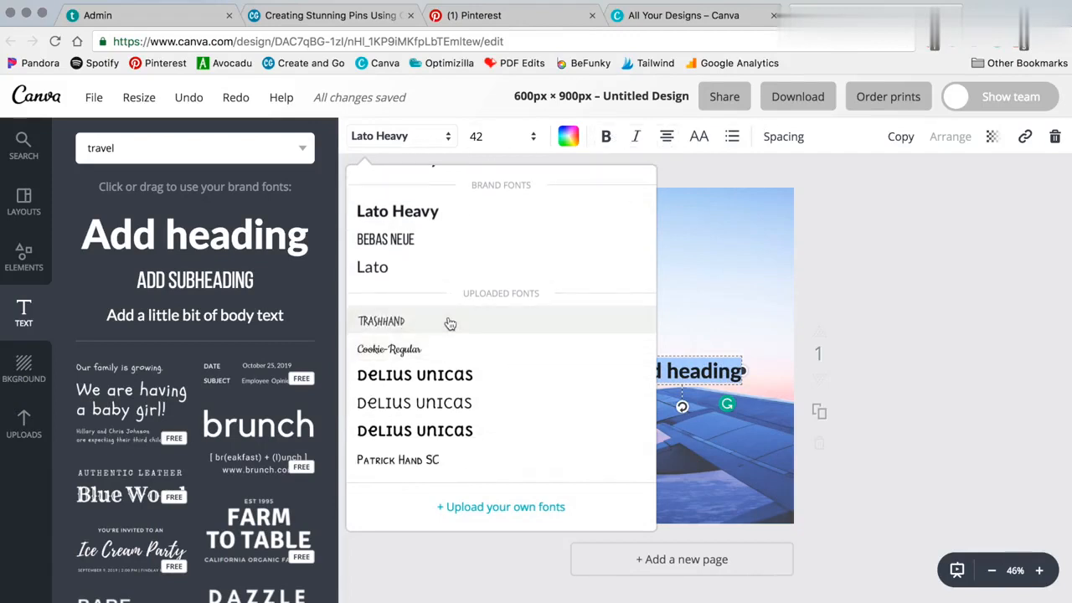
pyautogui.click(445, 320)
pyautogui.click(502, 142)
pyautogui.click(500, 454)
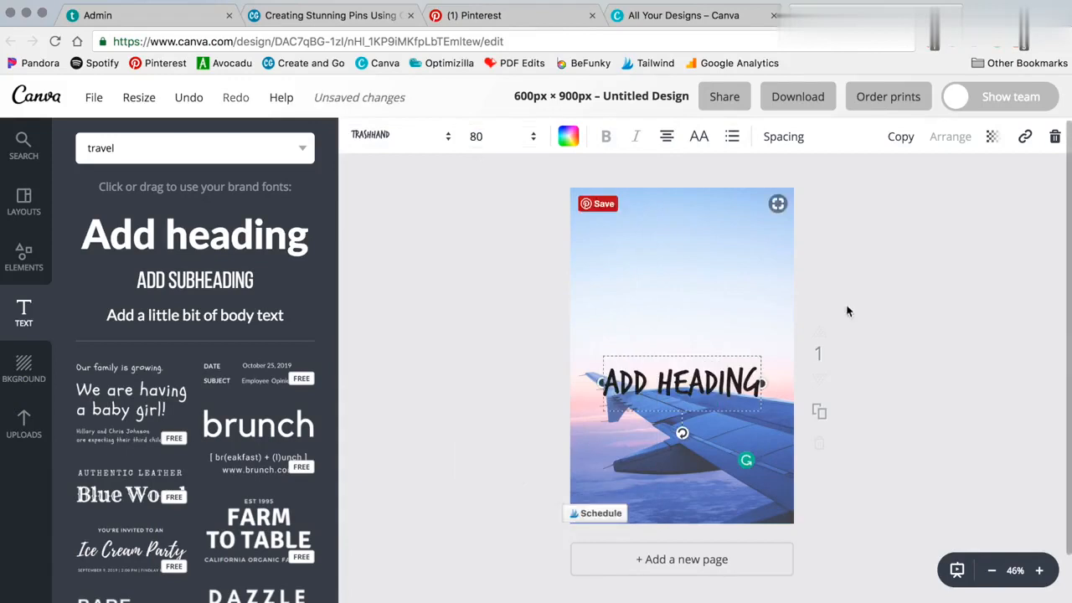
# Move the heading near the top of the page and replace its text with HOW TO TRAVEL WHEN YOU'RE BROKE
pyautogui.moveTo(714, 387); pyautogui.dragTo(695, 236)
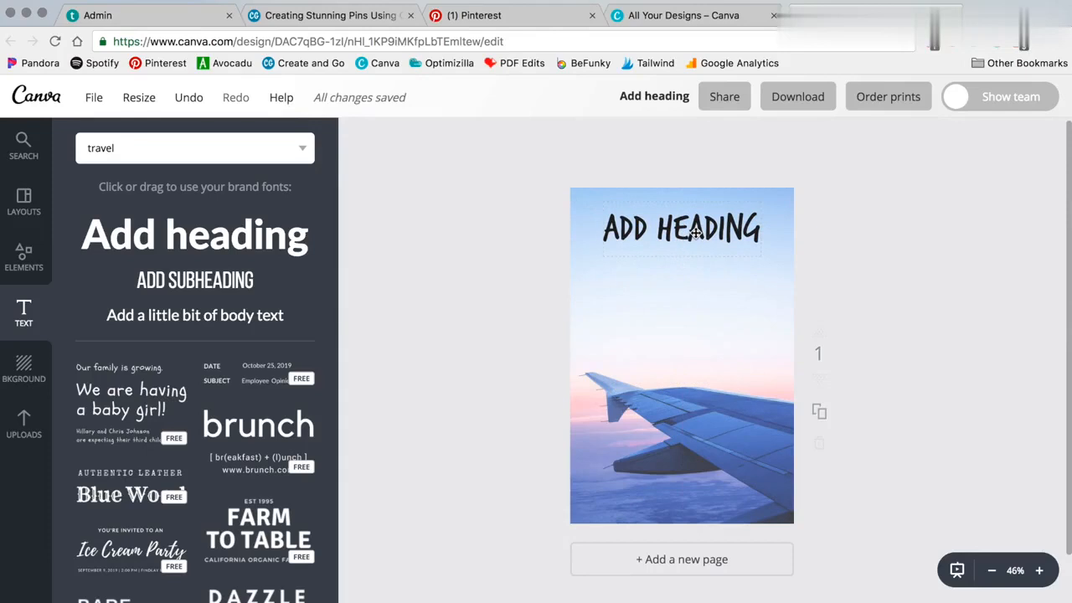
pyautogui.click(683, 231)
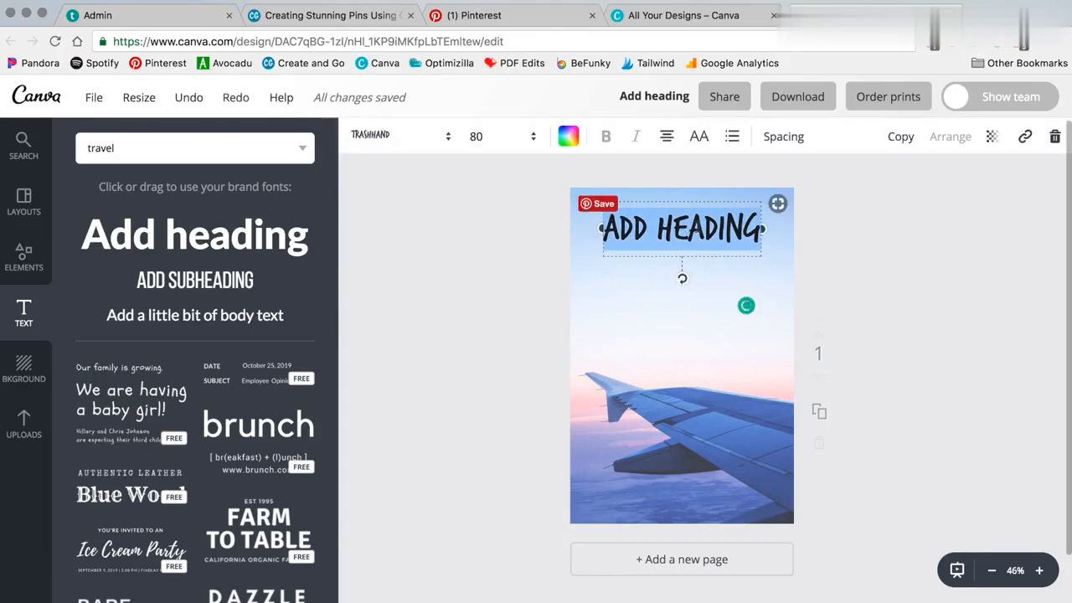
pyautogui.click(677, 230)
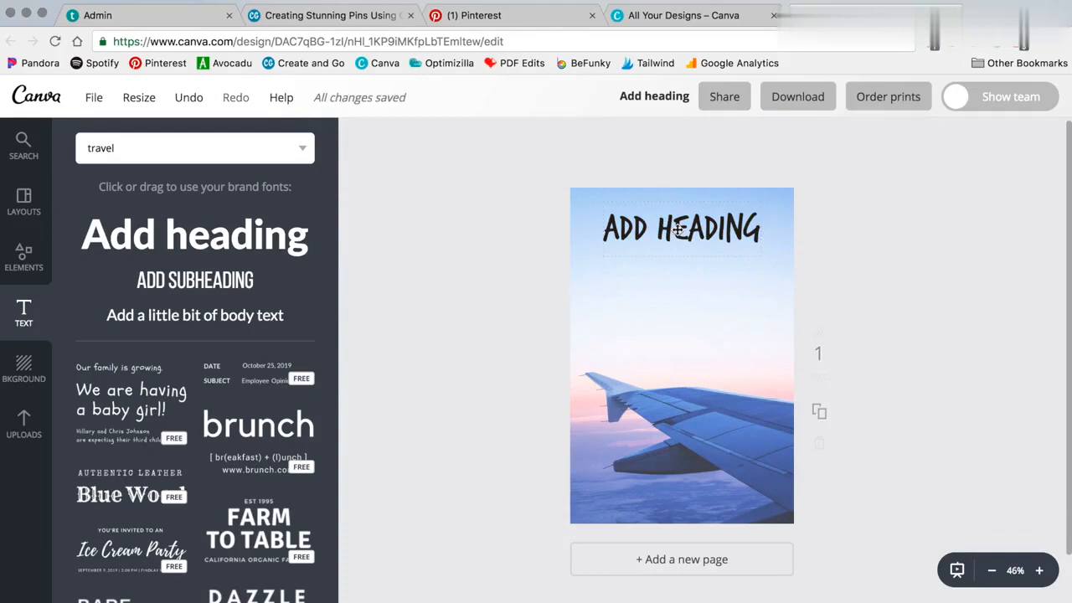
pyautogui.doubleClick(678, 231)
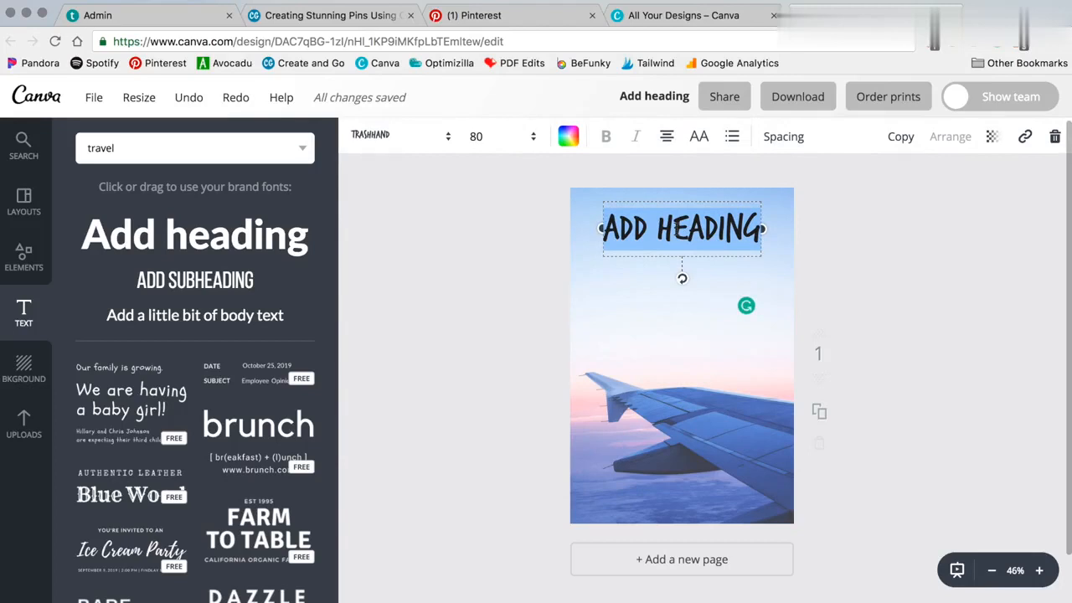
pyautogui.write('H')
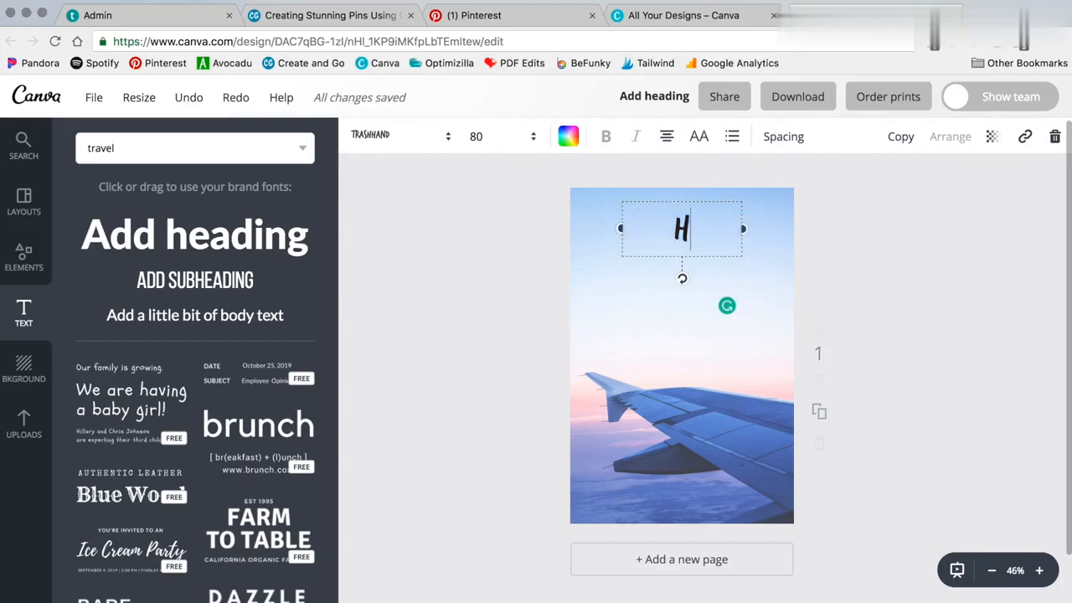
pyautogui.write("OW TO TRAVEL WHEN YOU'RE BROKE")
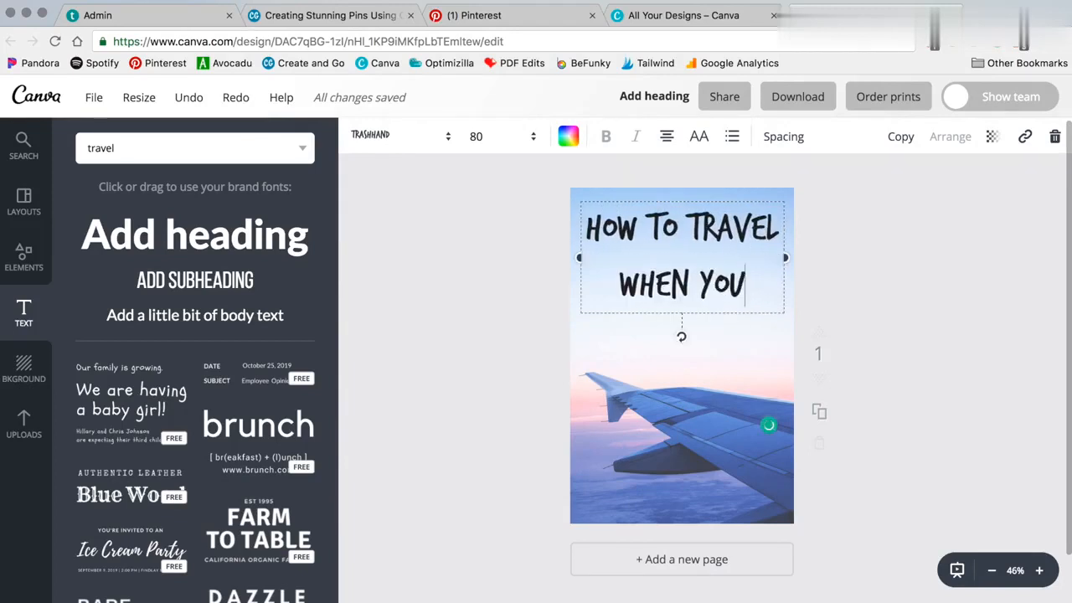
# Set the heading's font size to 96 and its colour to purple
pyautogui.click(499, 146)
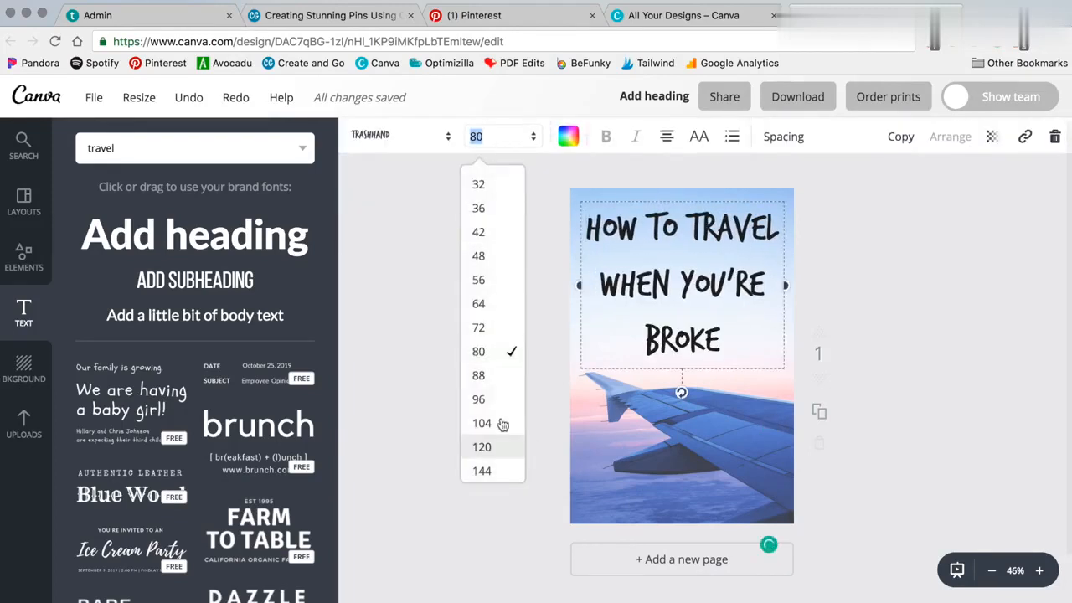
pyautogui.click(490, 398)
pyautogui.click(569, 135)
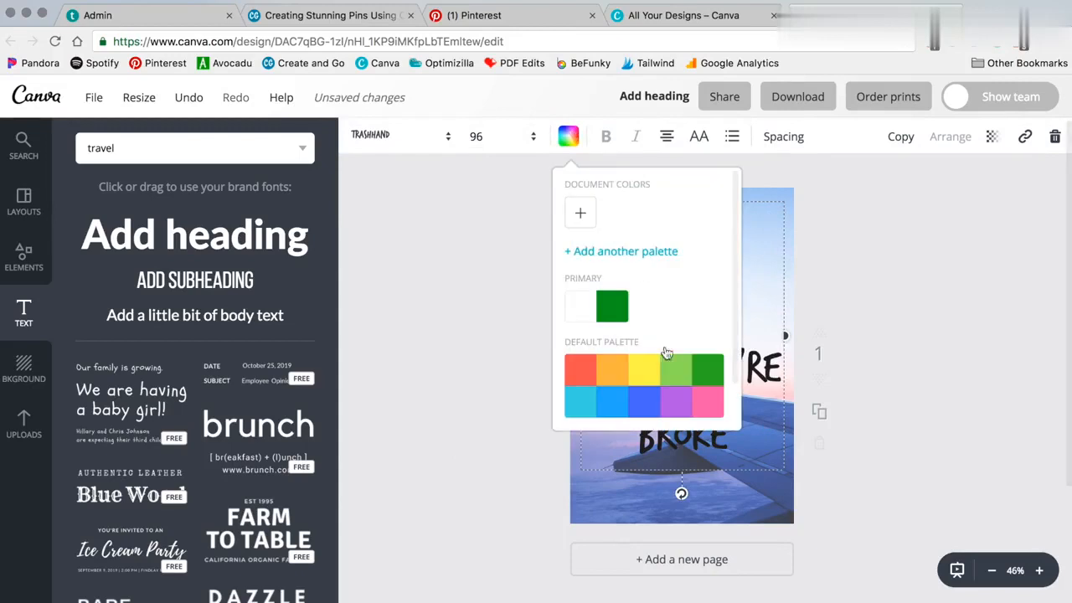
pyautogui.click(674, 404)
# Reduce the heading's line height so the text fits on three lines
pyautogui.click(783, 136)
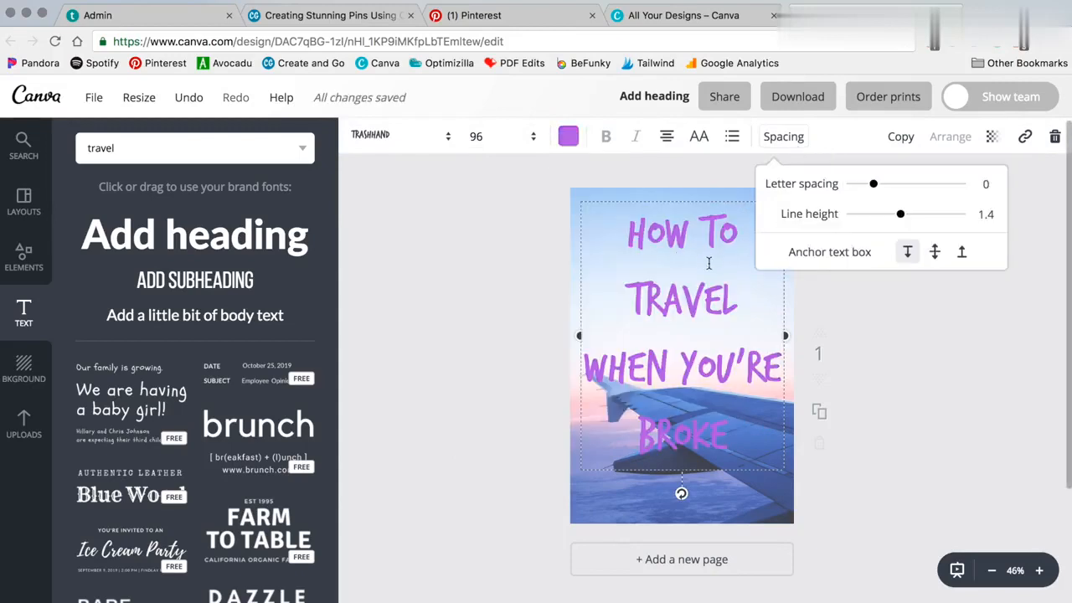
pyautogui.moveTo(900, 214); pyautogui.dragTo(880, 214)
pyautogui.click(879, 293)
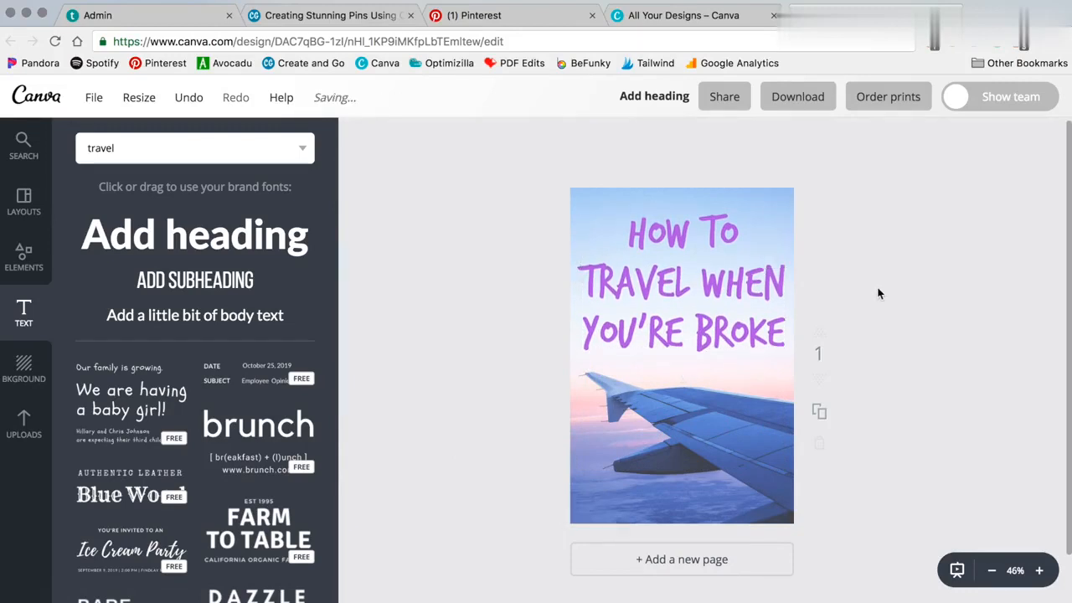
# Change the heading's colour to black
pyautogui.click(670, 306)
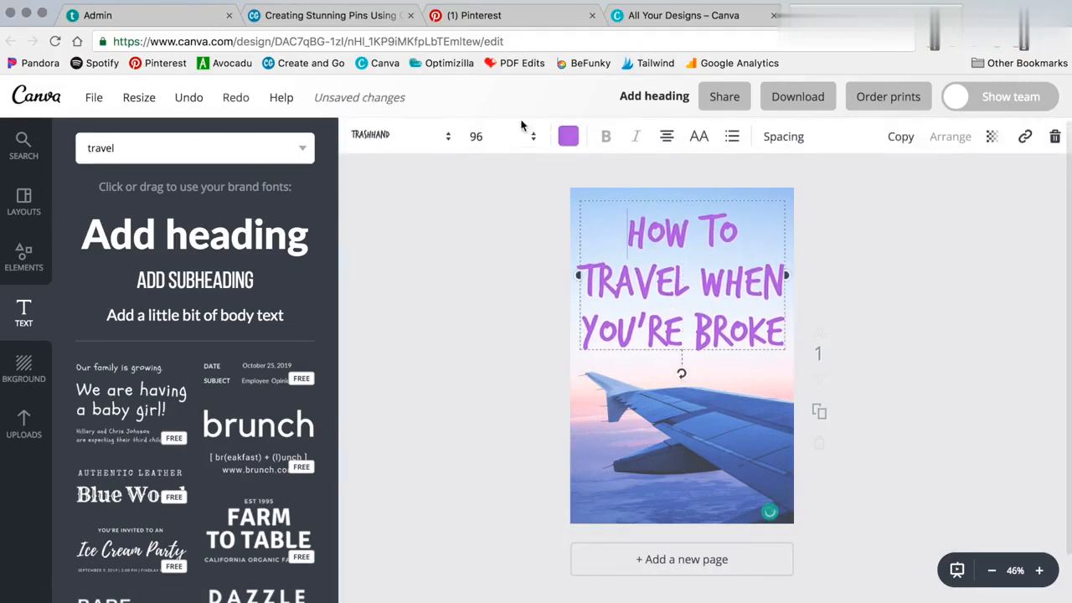
pyautogui.click(568, 136)
pyautogui.scroll(-1, 653, 377)
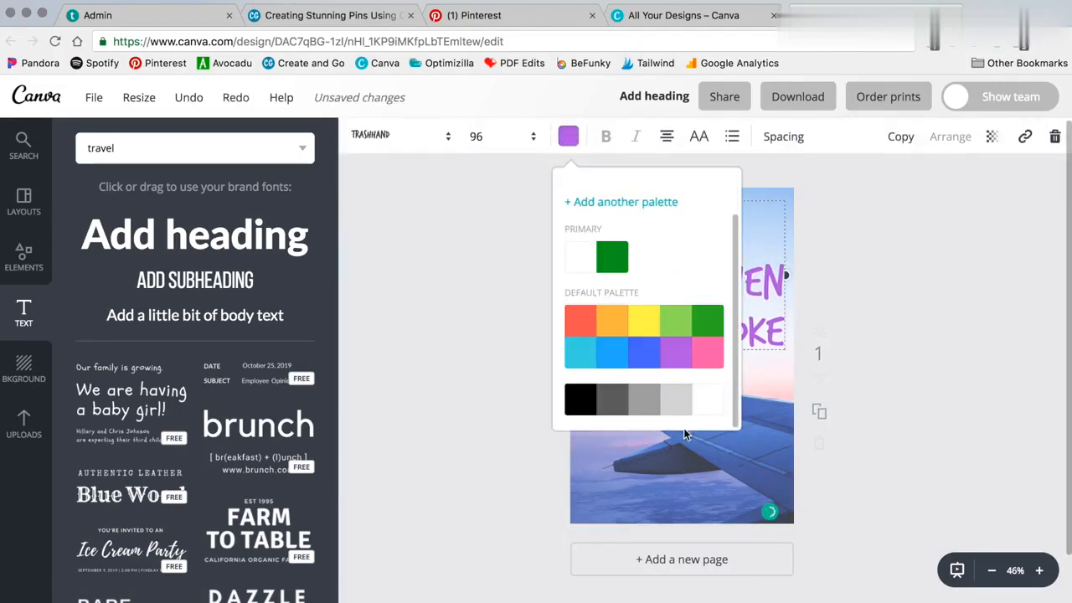
pyautogui.click(580, 398)
pyautogui.click(914, 242)
pyautogui.moveTo(626, 230); pyautogui.dragTo(781, 344)
pyautogui.click(784, 343)
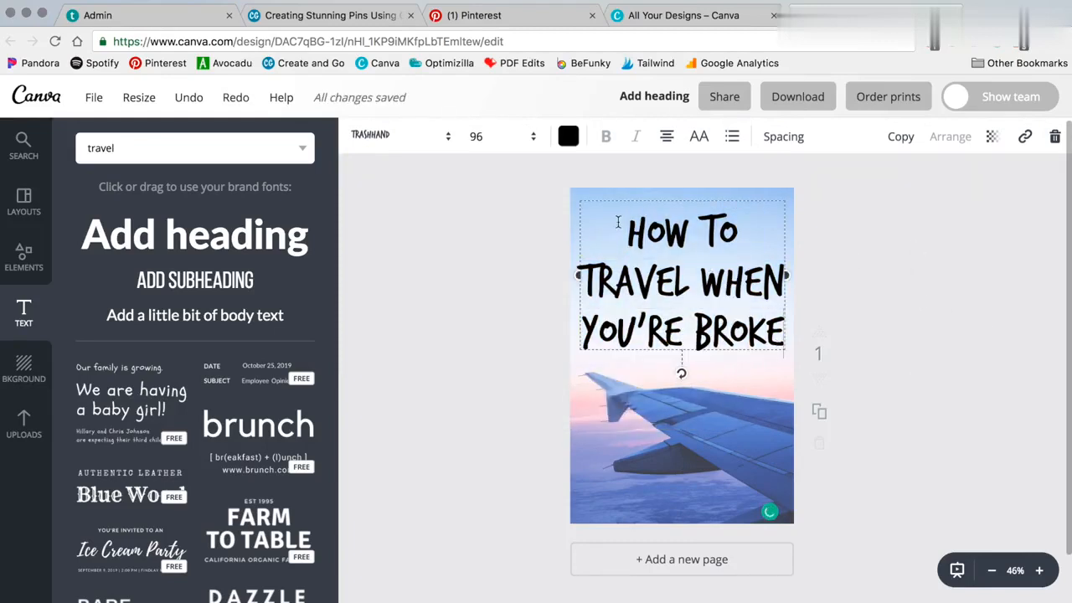
# Delete WHEN YOU'RE BROKE from the heading so only HOW TO TRAVEL remains
pyautogui.click(887, 277)
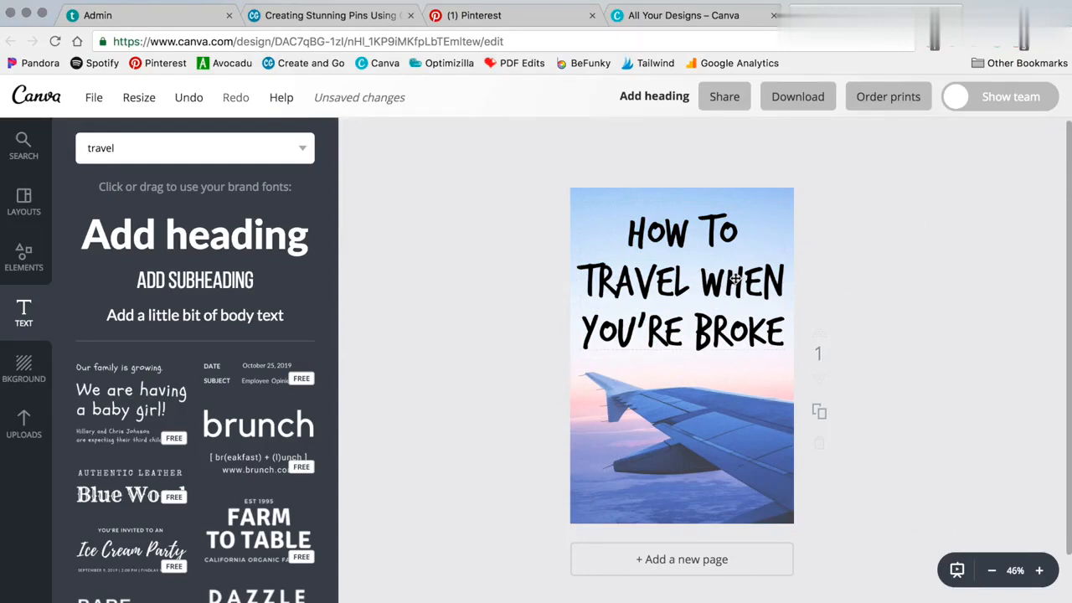
pyautogui.click(736, 280)
pyautogui.click(710, 285)
pyautogui.moveTo(701, 284); pyautogui.dragTo(785, 335)
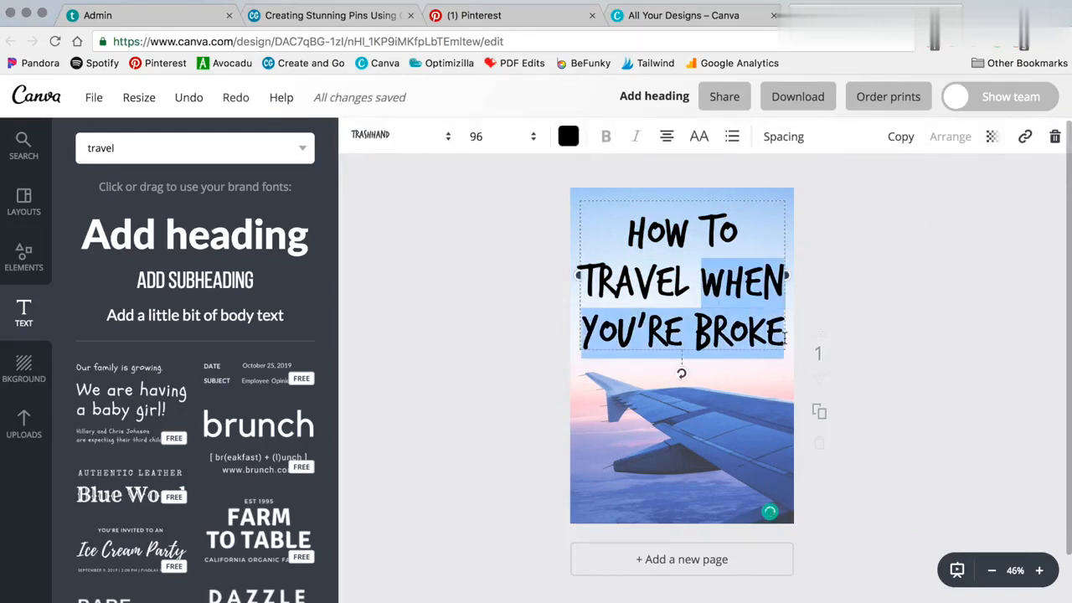
pyautogui.press('BackSpace')
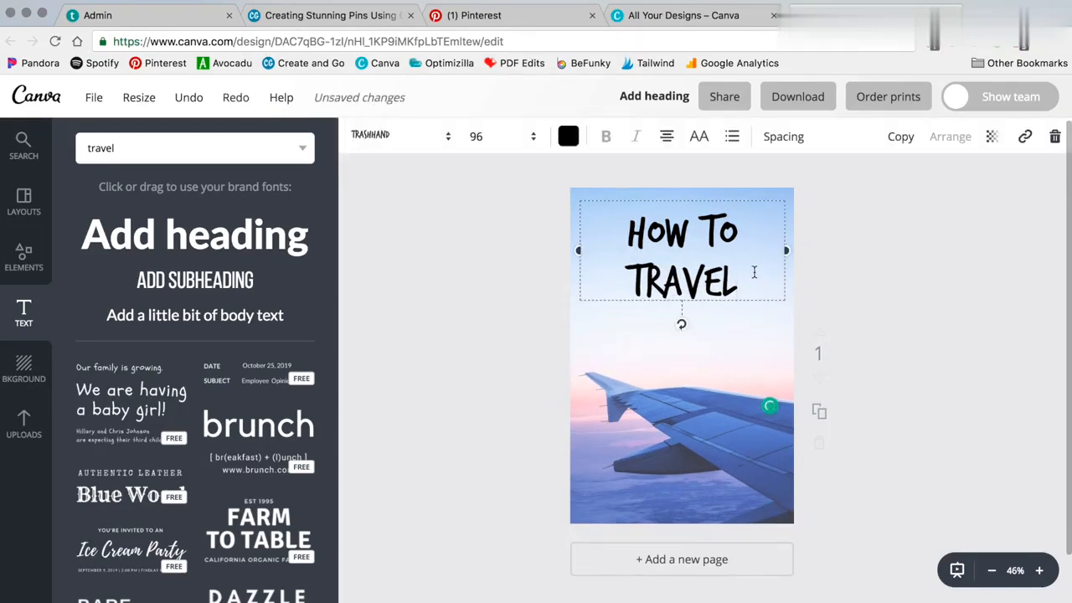
# Set the heading's font size to 80 and move it to the top of the pin
pyautogui.click(502, 137)
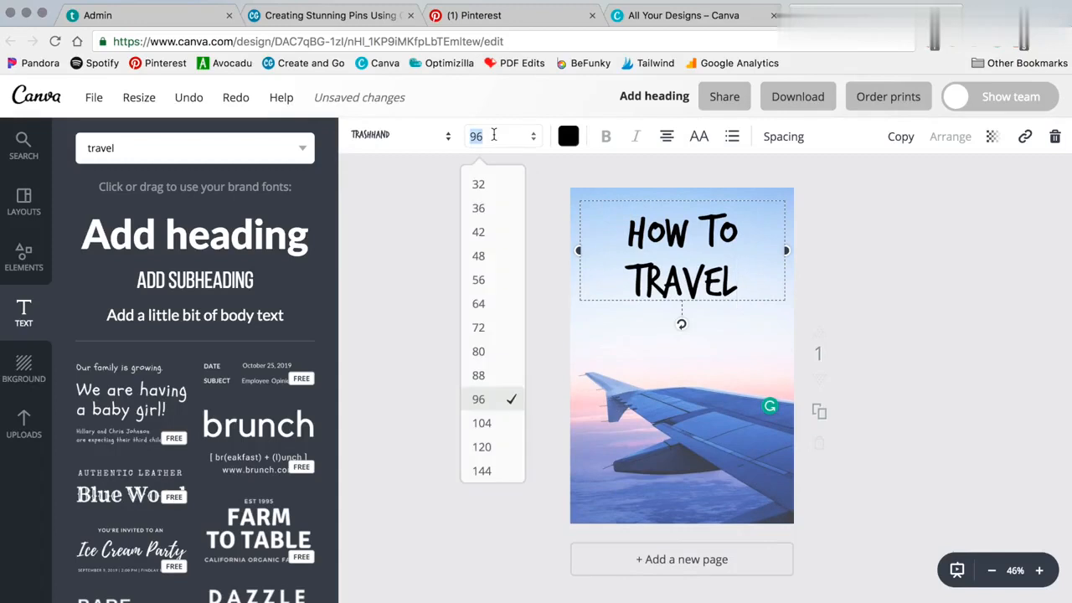
pyautogui.click(481, 349)
pyautogui.moveTo(701, 227)
pyautogui.mouseDown()
pyautogui.moveTo(718, 221)
pyautogui.moveTo(685, 225)
pyautogui.mouseUp()
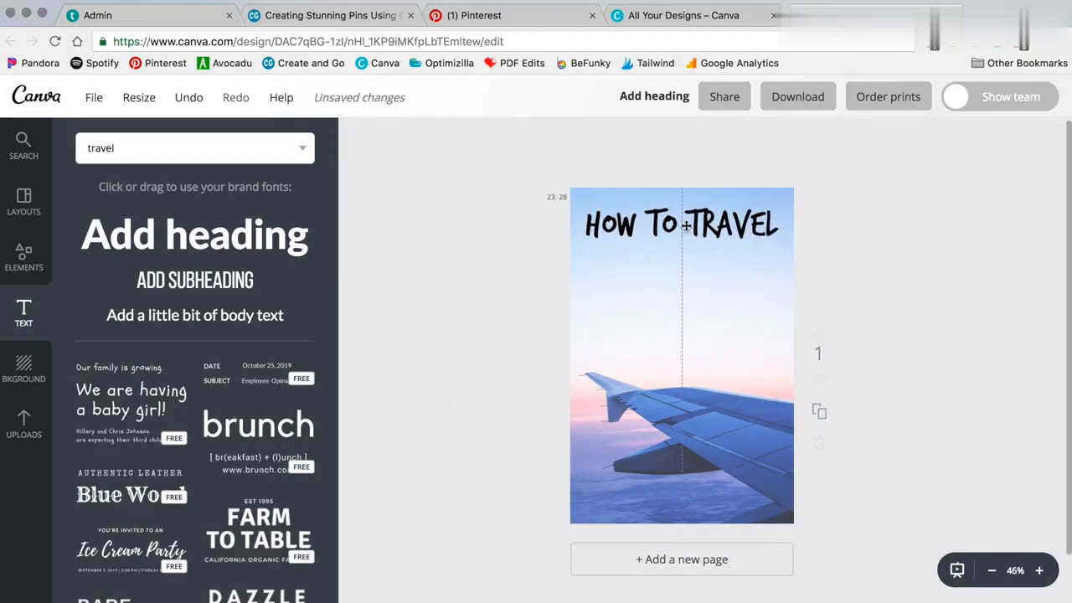
# Add a new heading reading When You're Broke and move it just below HOW TO TRAVEL
pyautogui.click(159, 235)
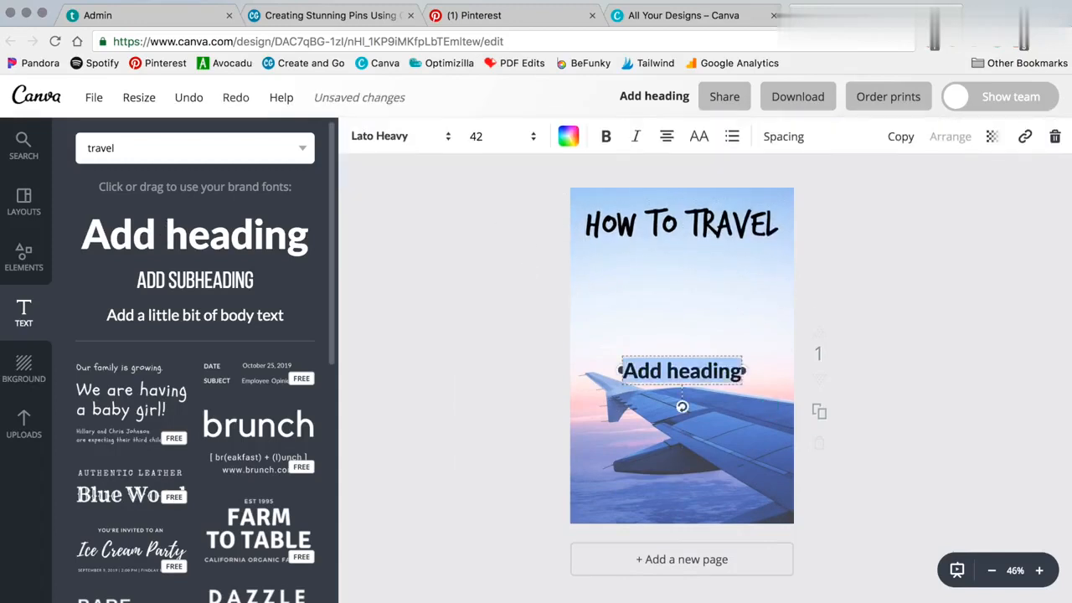
pyautogui.write("When You're")
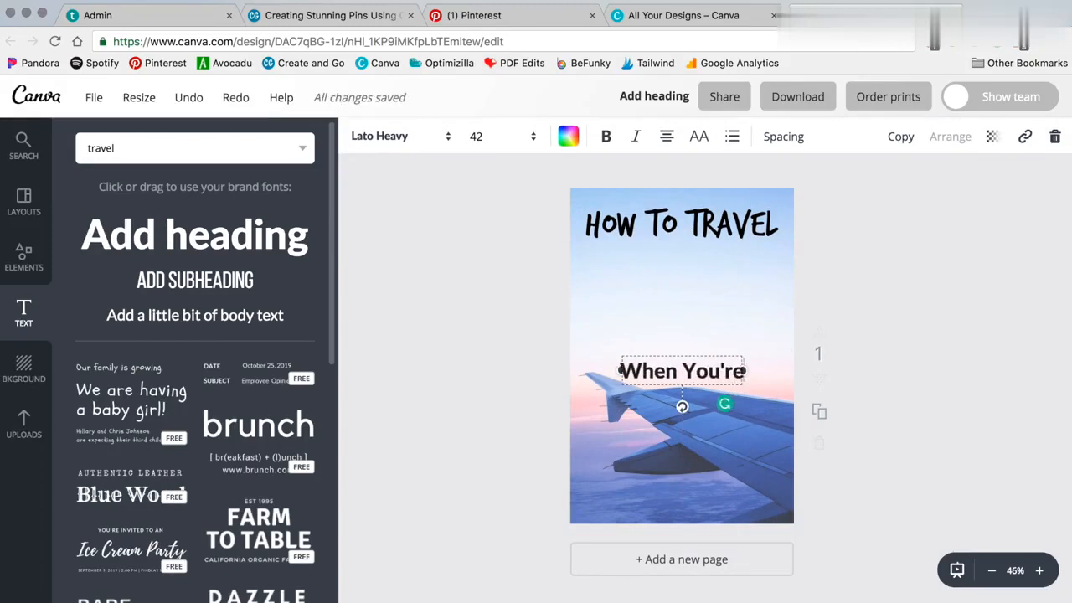
pyautogui.write(' Broke')
pyautogui.click(530, 334)
pyautogui.moveTo(717, 371); pyautogui.dragTo(717, 266)
# Change the new heading's font to Anton
pyautogui.click(411, 136)
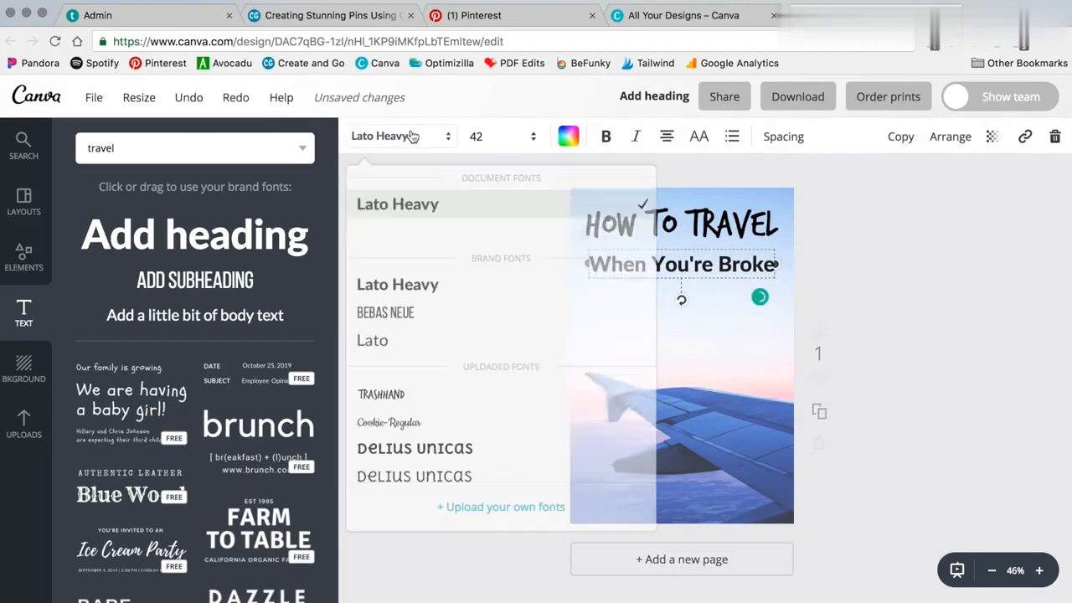
pyautogui.scroll(-10, 534, 407)
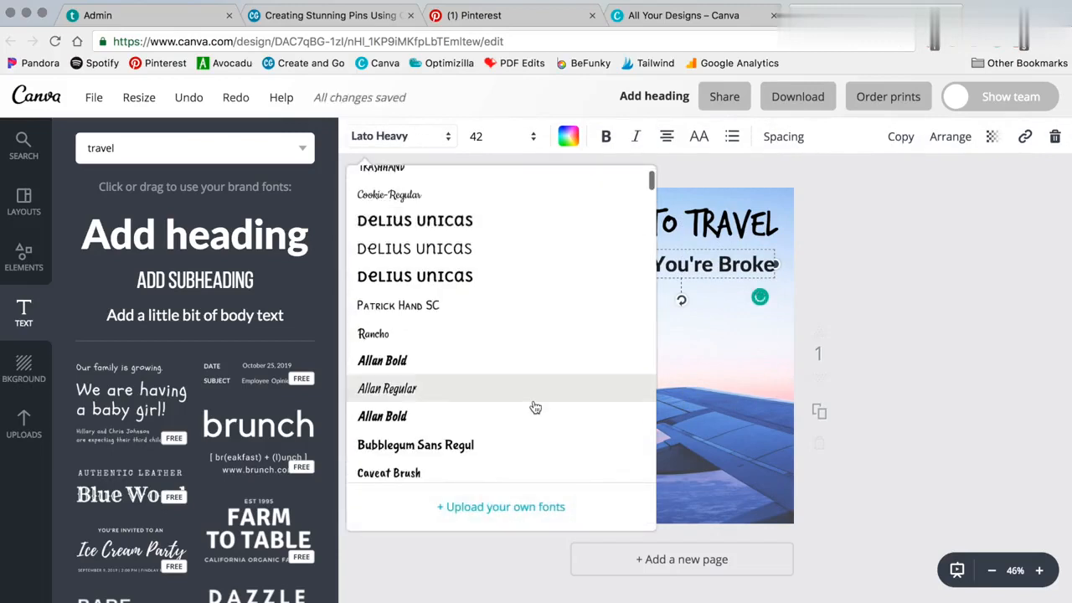
pyautogui.scroll(-5, 531, 403)
pyautogui.scroll(6, 531, 406)
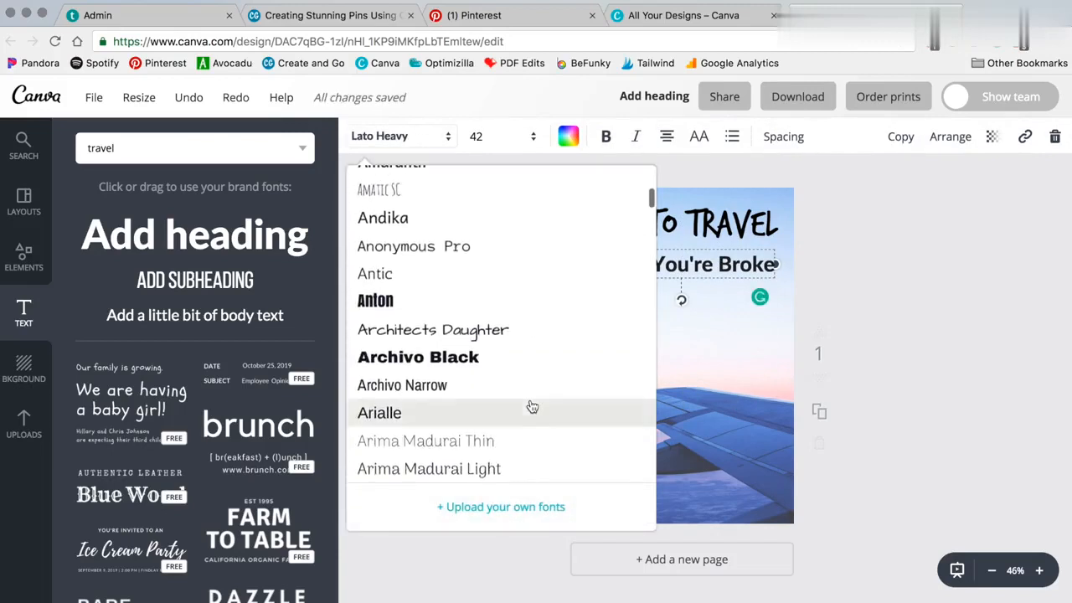
pyautogui.click(375, 300)
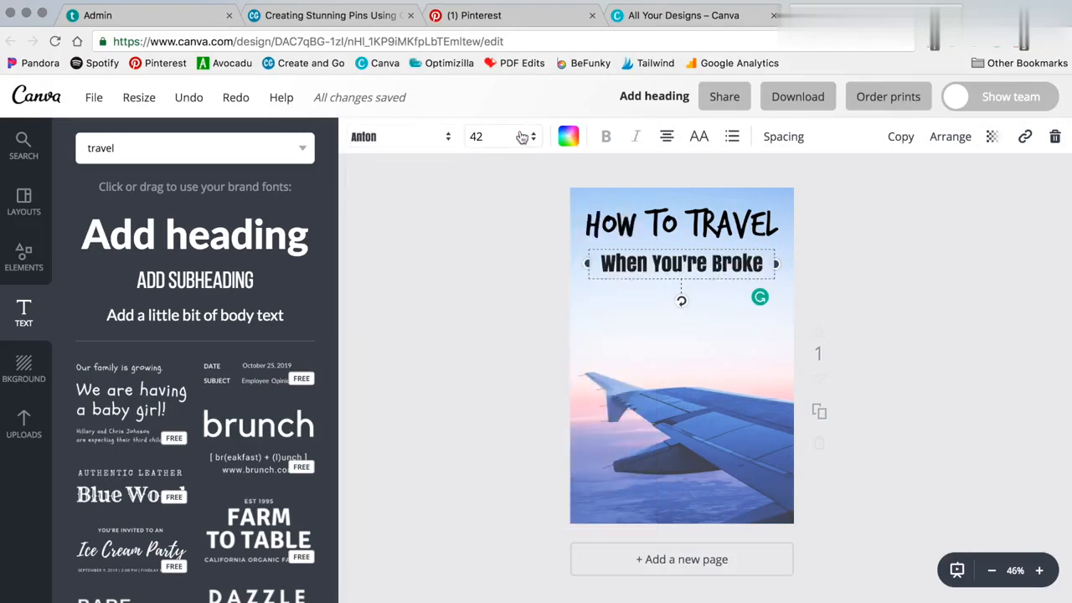
# Set the new heading's font size to 80 and move it up beneath the title
pyautogui.click(521, 137)
pyautogui.click(478, 450)
pyautogui.click(480, 139)
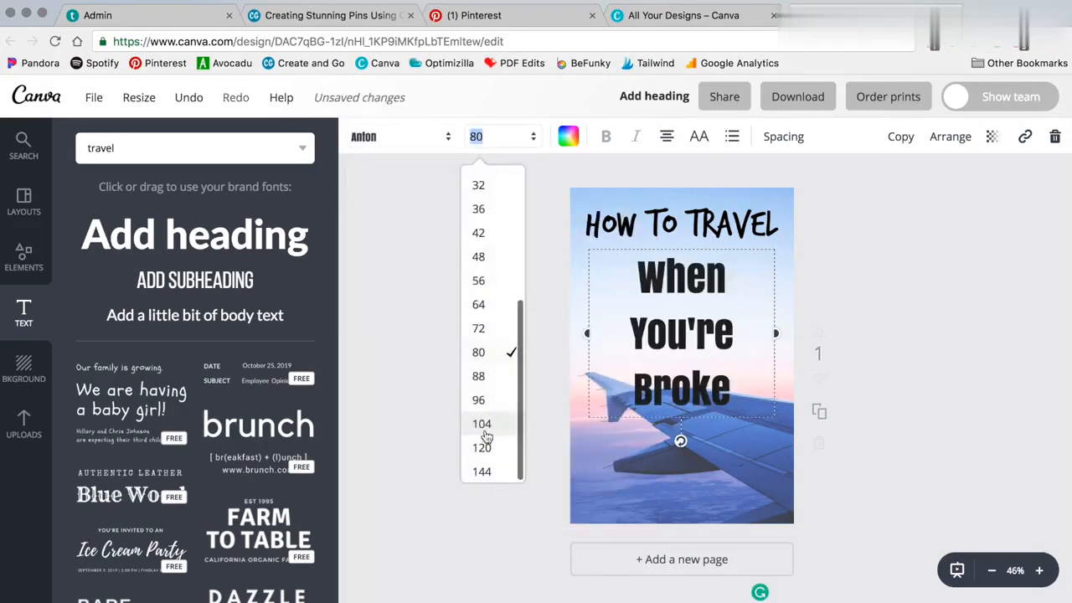
pyautogui.click(494, 401)
pyautogui.click(494, 138)
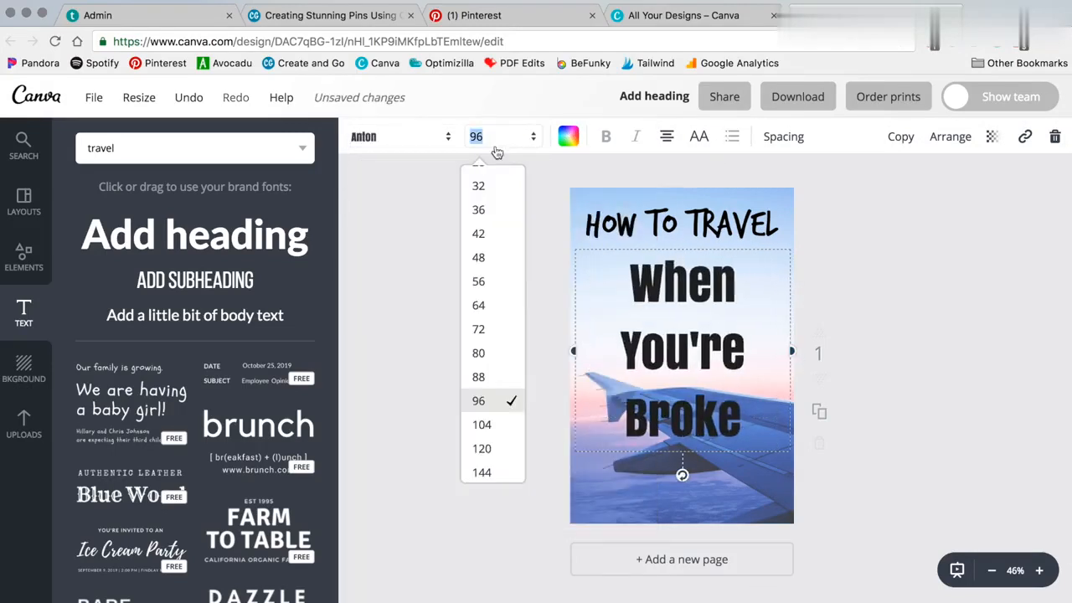
pyautogui.click(498, 351)
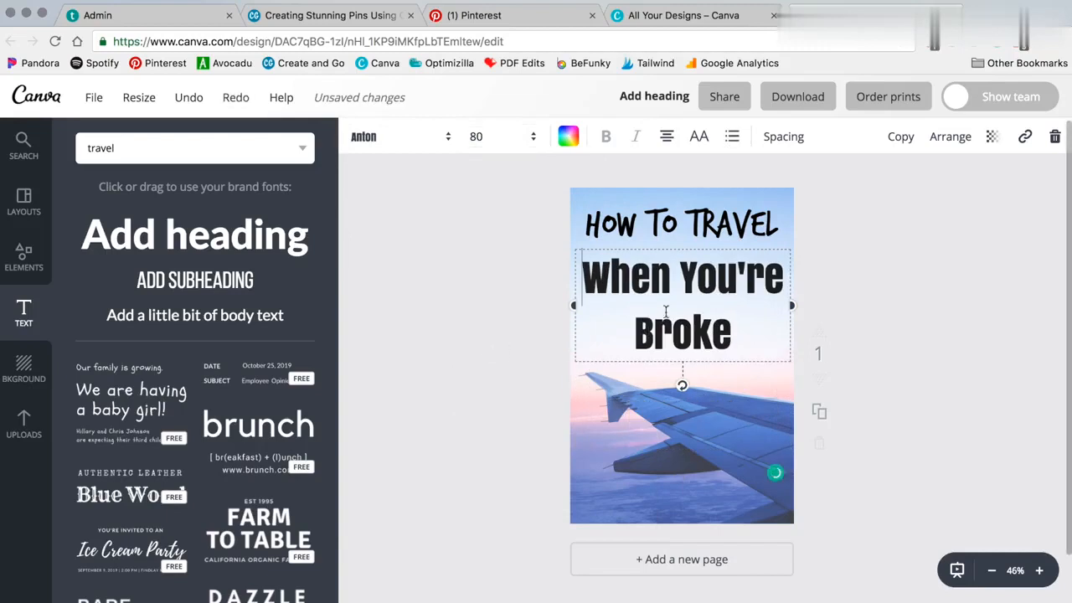
pyautogui.moveTo(594, 306); pyautogui.dragTo(729, 276)
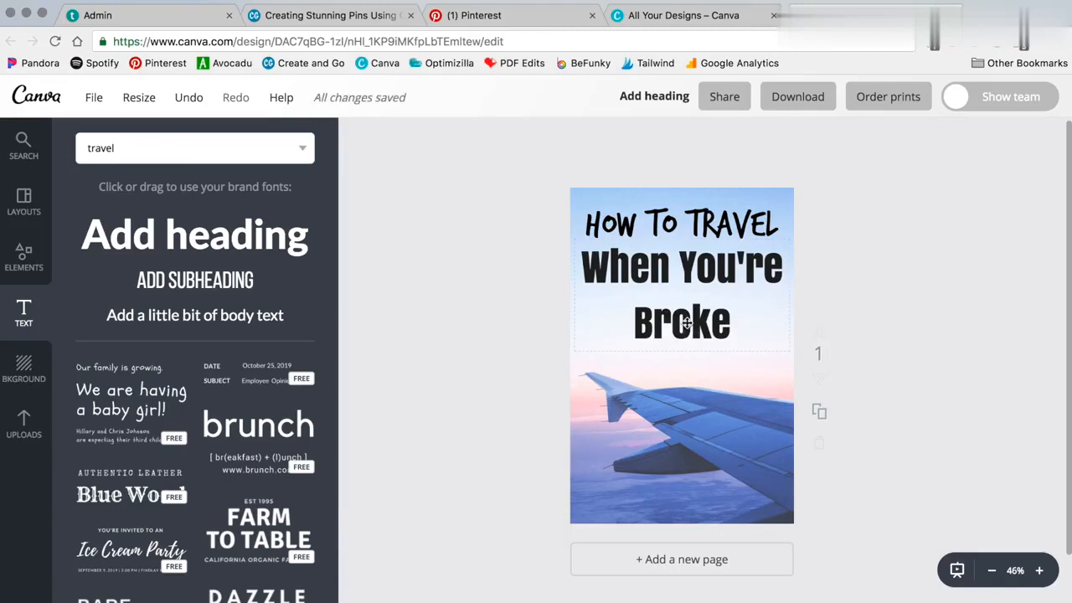
pyautogui.click(536, 336)
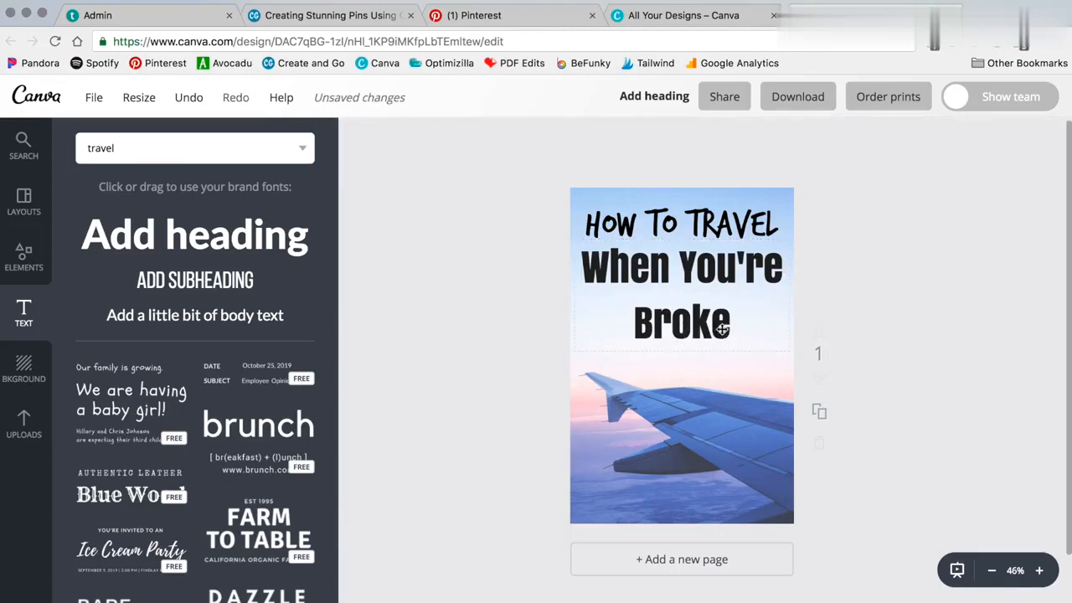
# Delete the word Broke from the new heading so it reads When You're
pyautogui.click(639, 328)
pyautogui.doubleClick(649, 328)
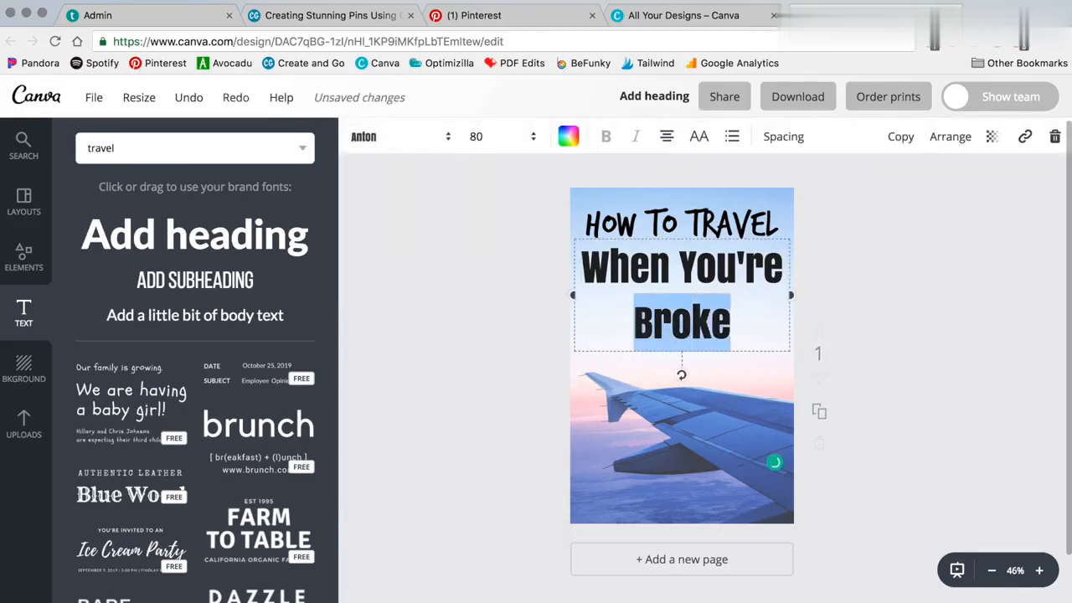
pyautogui.press('BackSpace')
pyautogui.moveTo(669, 266); pyautogui.dragTo(679, 273)
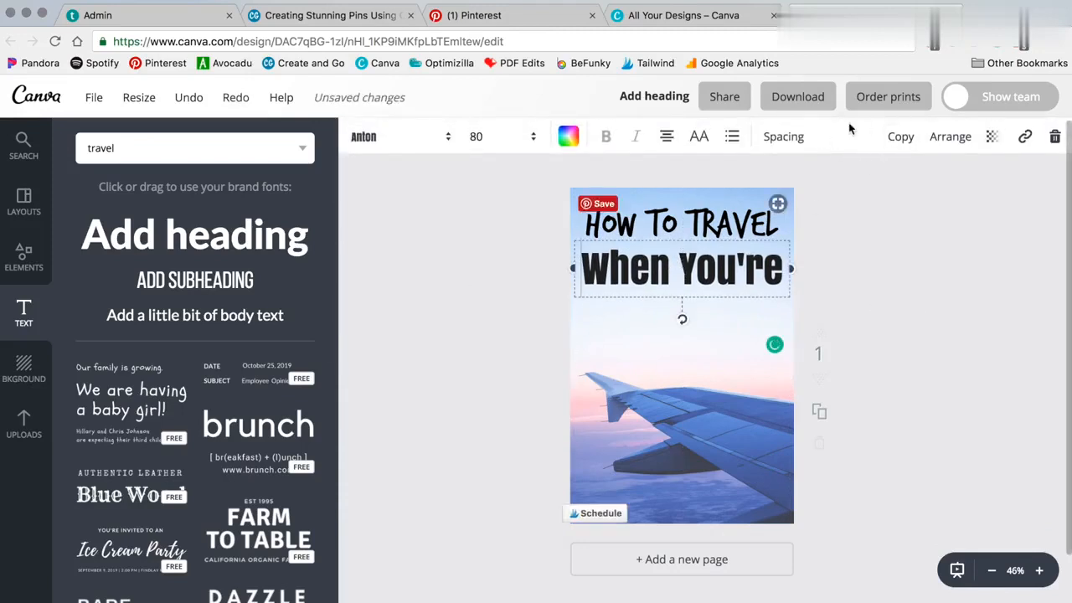
# Duplicate the When You're text, move the copy below it and replace its text with BROKE
pyautogui.click(900, 136)
pyautogui.moveTo(712, 280); pyautogui.dragTo(705, 323)
pyautogui.doubleClick(706, 322)
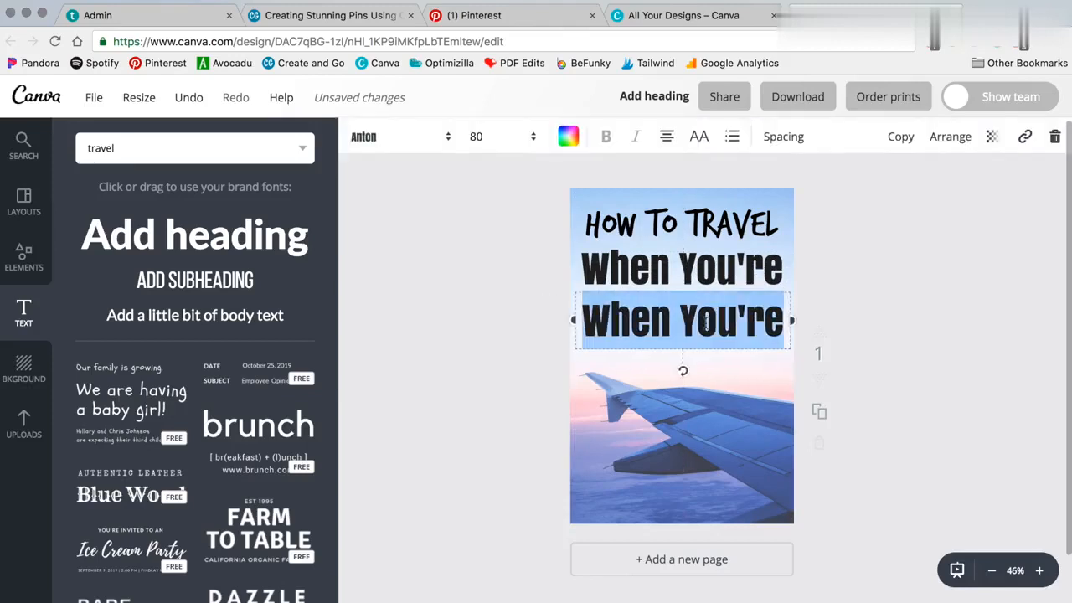
pyautogui.write('BROKE')
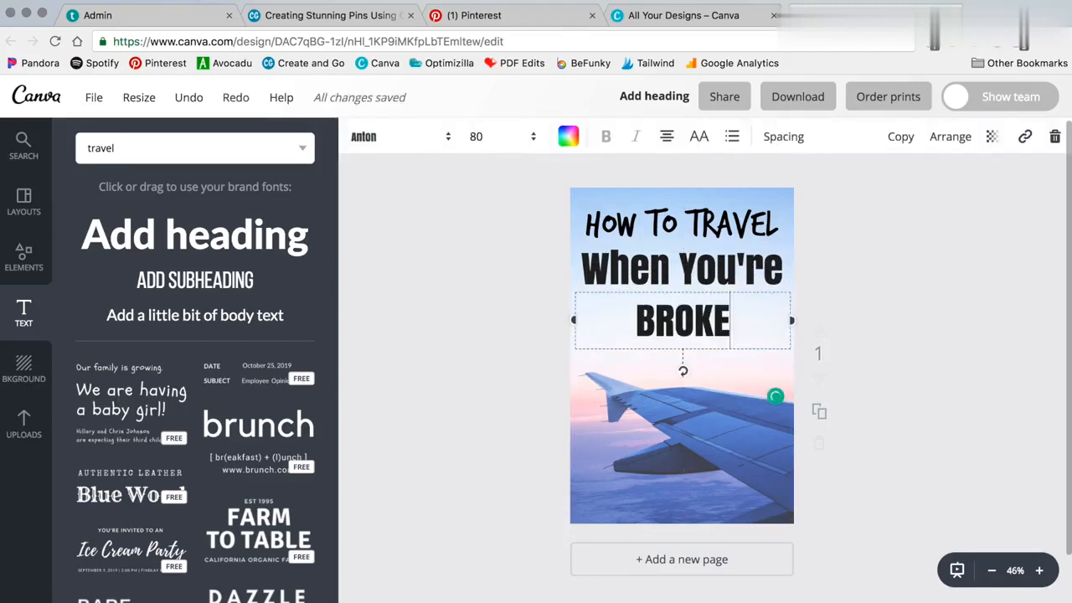
# Set BROKE's font size to 170 and move it up beneath When You're
pyautogui.click(514, 139)
pyautogui.click(481, 467)
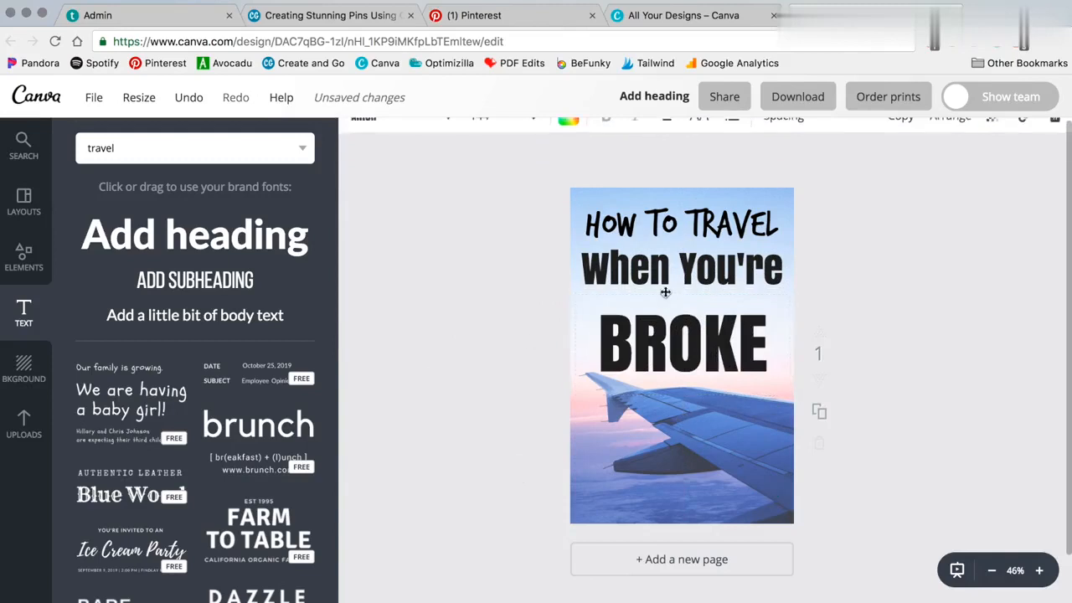
pyautogui.click(490, 136)
pyautogui.write('150')
pyautogui.press('Return')
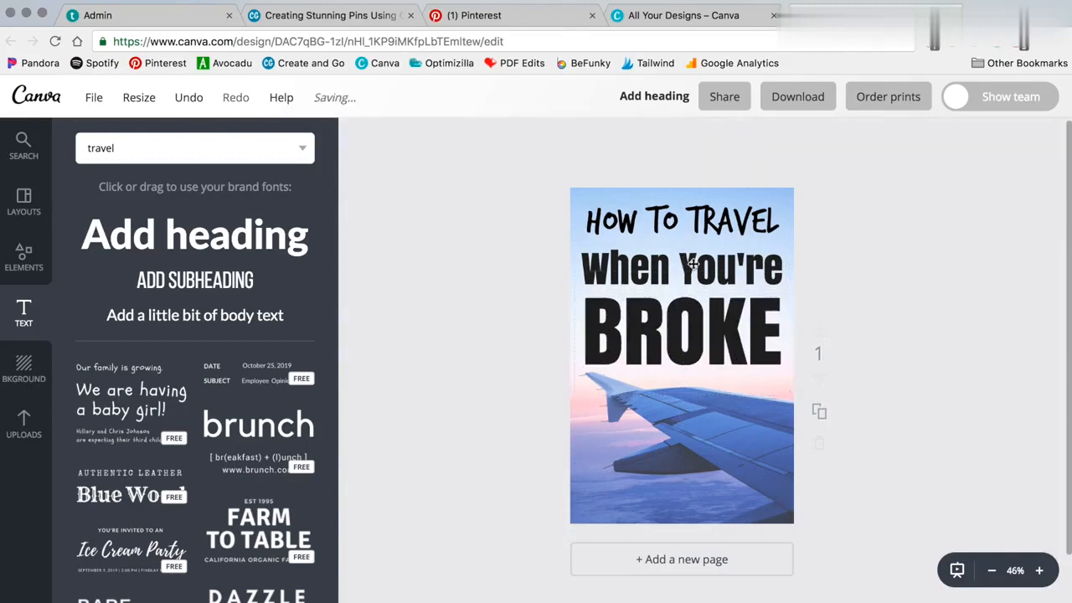
pyautogui.moveTo(693, 266); pyautogui.dragTo(686, 335)
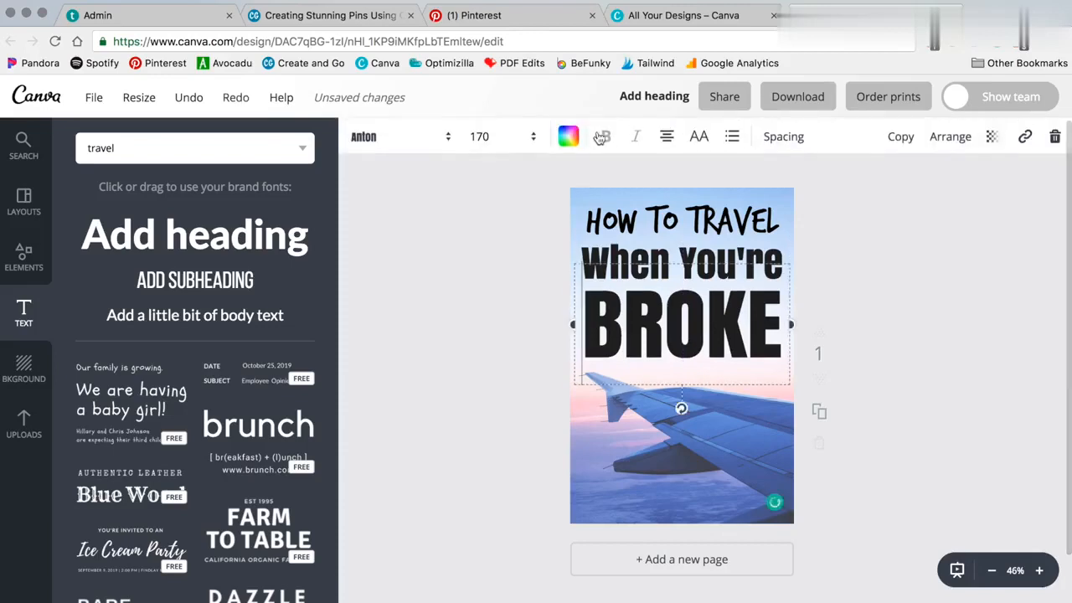
# Try colouring BROKE green
pyautogui.click(568, 136)
pyautogui.click(713, 378)
pyautogui.click(432, 311)
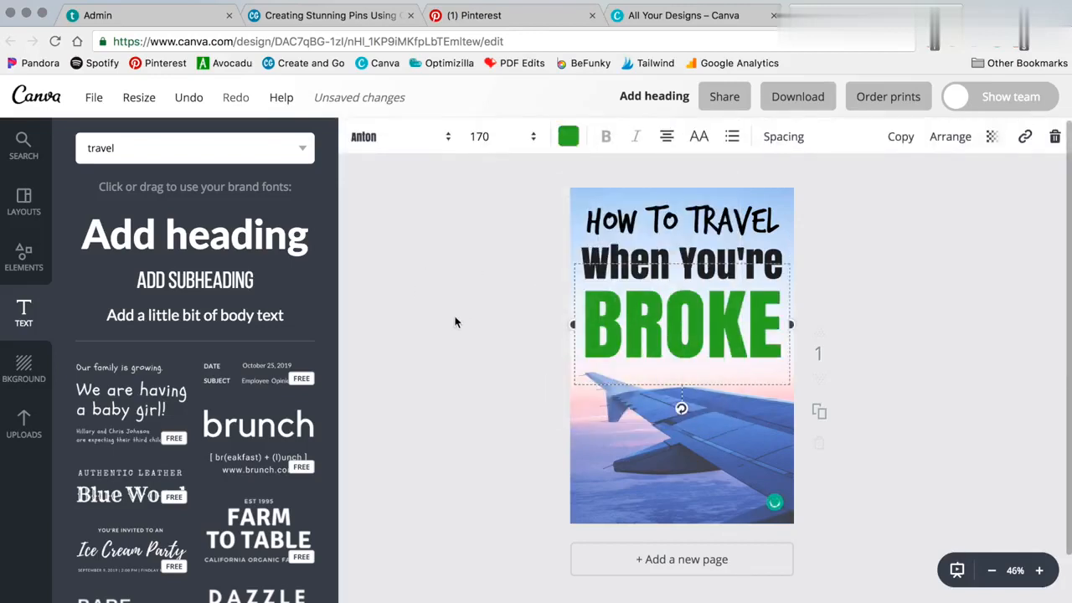
pyautogui.click(456, 321)
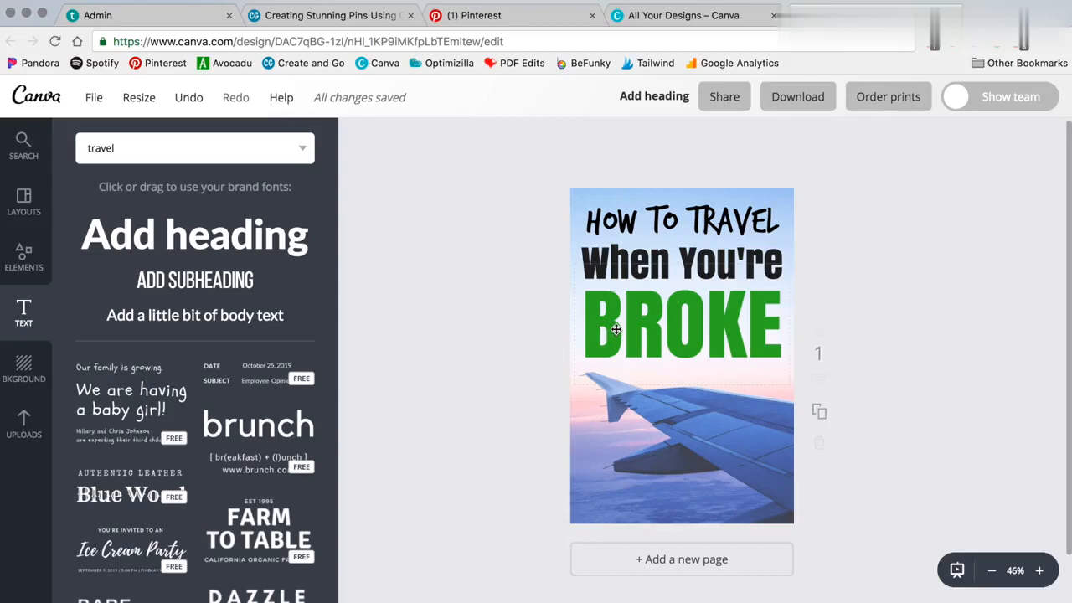
# Try colouring BROKE blue
pyautogui.click(705, 308)
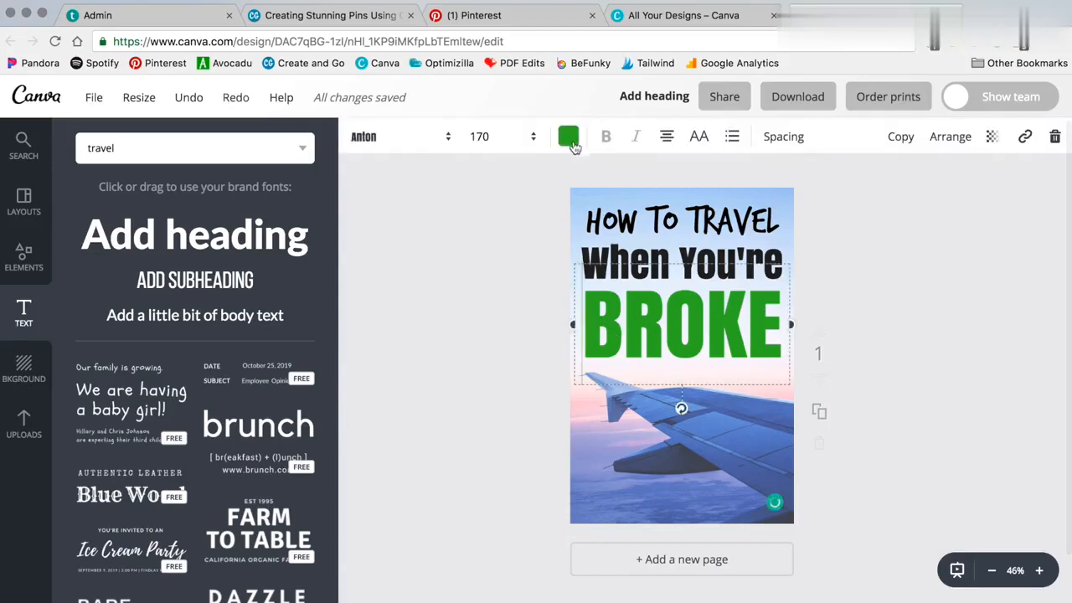
pyautogui.click(567, 136)
pyautogui.click(644, 376)
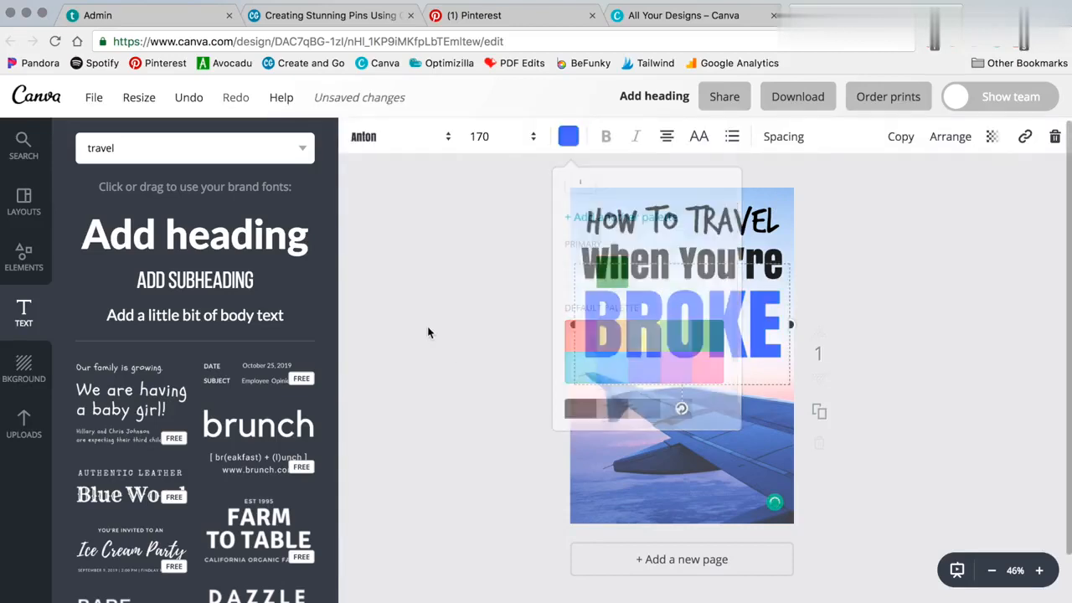
pyautogui.click(461, 258)
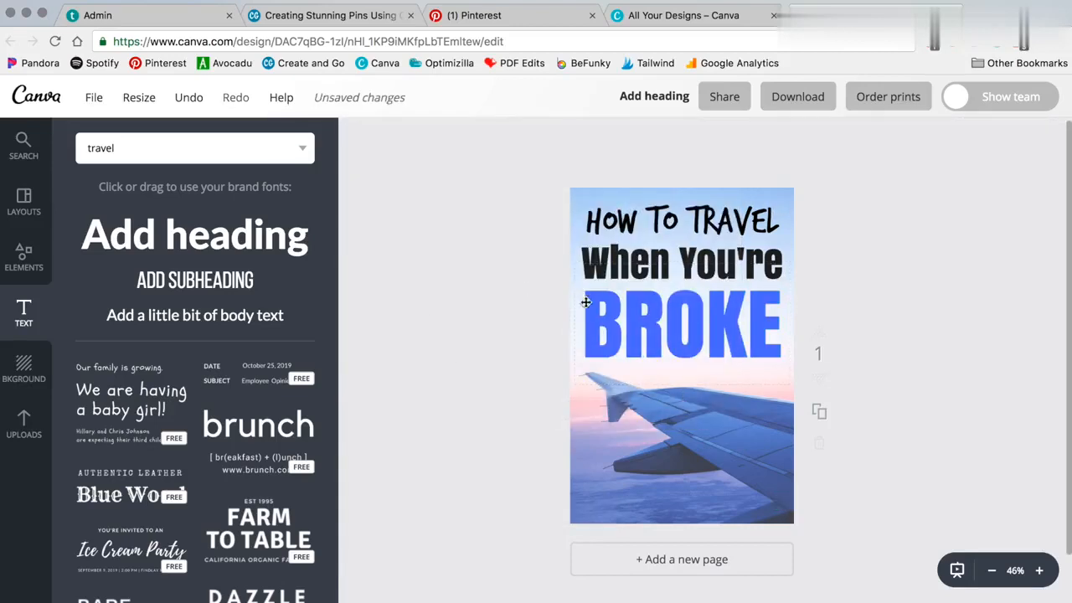
# Try colouring BROKE pink
pyautogui.click(681, 333)
pyautogui.click(568, 137)
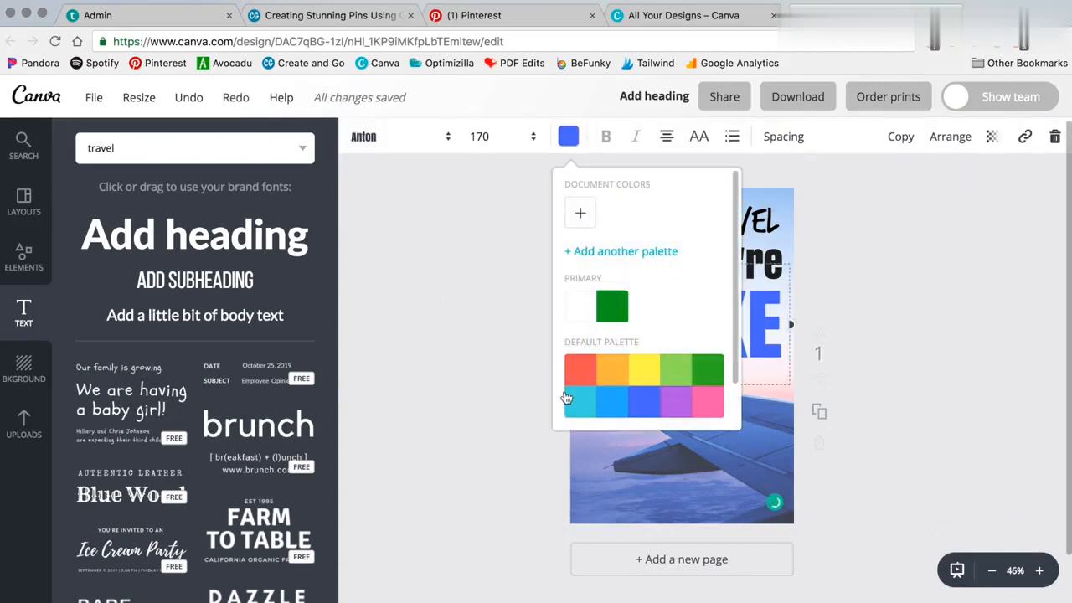
pyautogui.click(707, 402)
pyautogui.press('Escape')
pyautogui.click(696, 330)
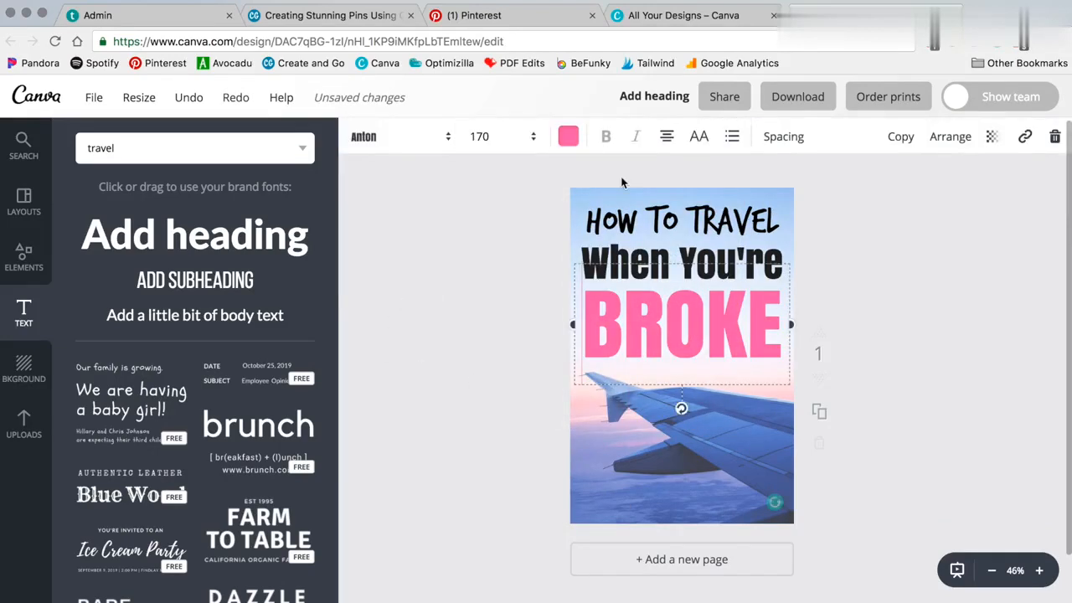
# Try red and then orange as BROKE's colour
pyautogui.click(567, 136)
pyautogui.click(585, 377)
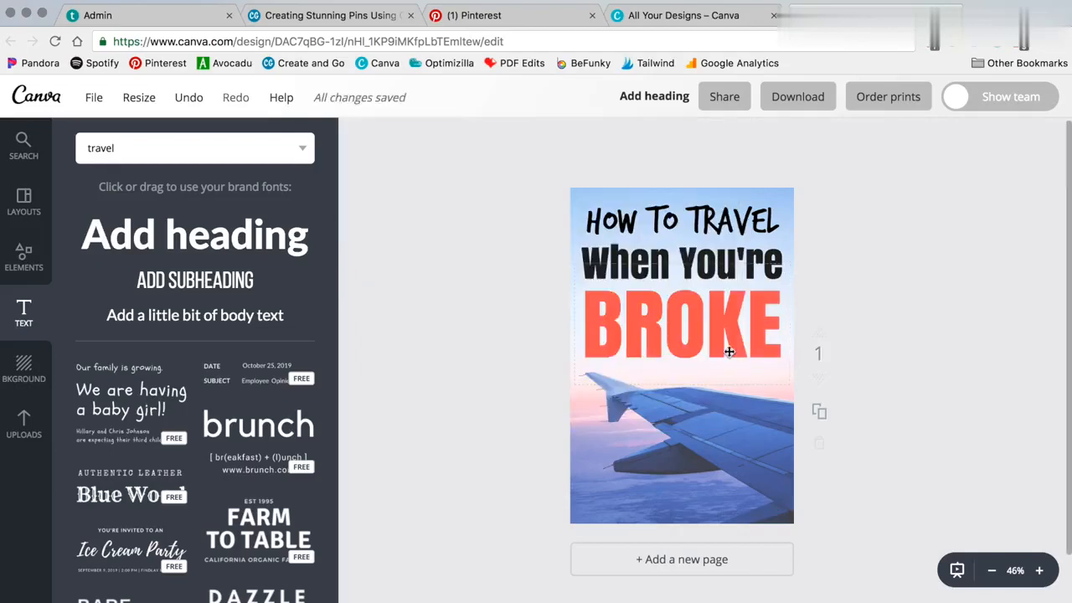
pyautogui.click(729, 351)
pyautogui.click(573, 137)
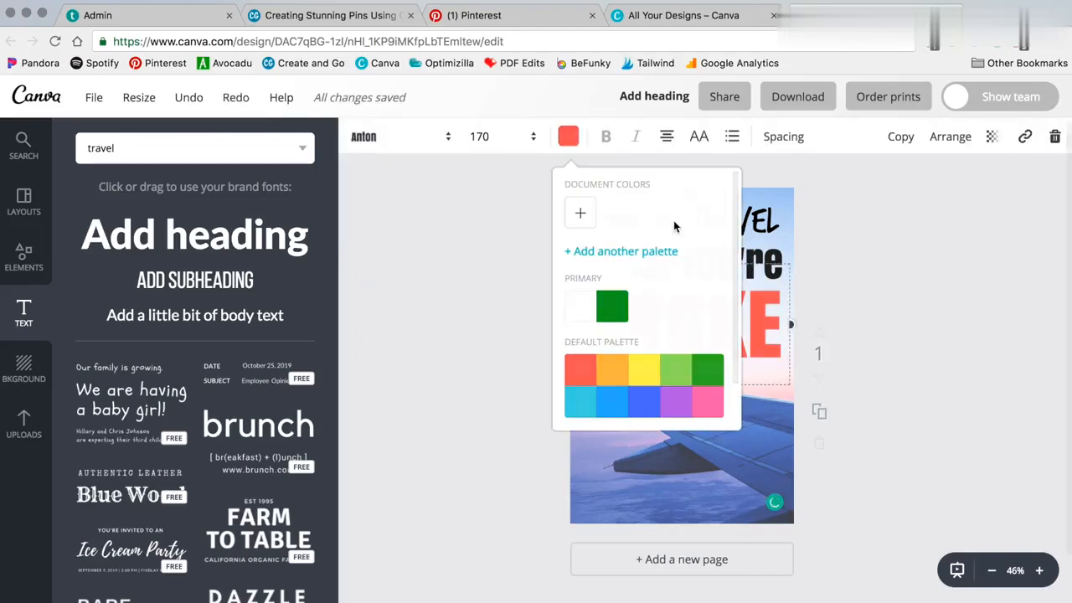
pyautogui.click(619, 374)
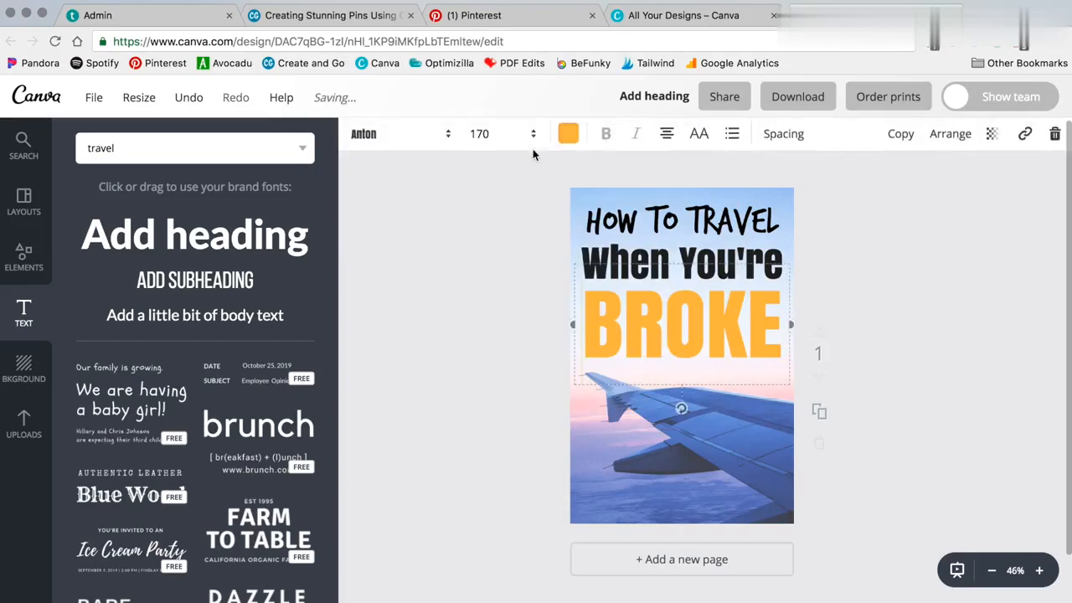
# Set BROKE's colour to pink from the default palette
pyautogui.click(568, 136)
pyautogui.click(718, 400)
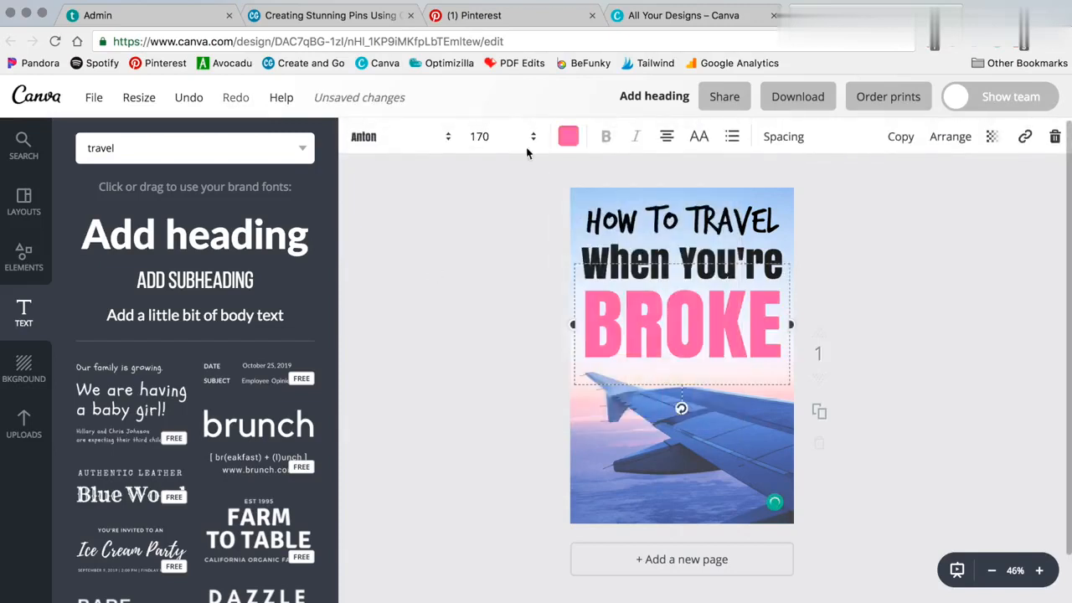
pyautogui.click(863, 165)
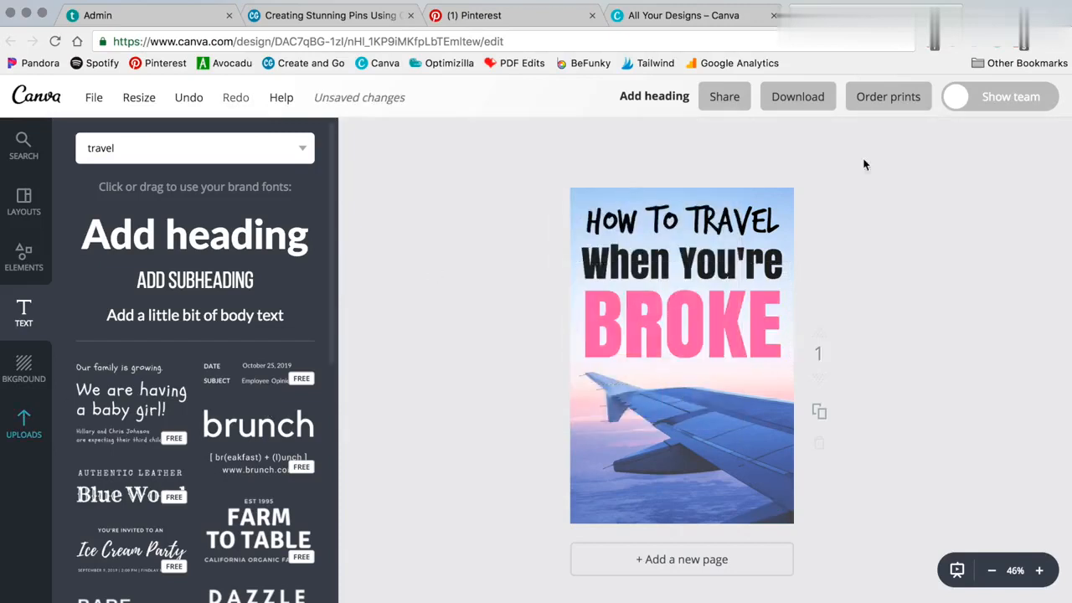
# Add the Avocadu logo from the uploaded Logos folder and place it at the bottom centre of the pin
pyautogui.click(39, 428)
pyautogui.click(194, 220)
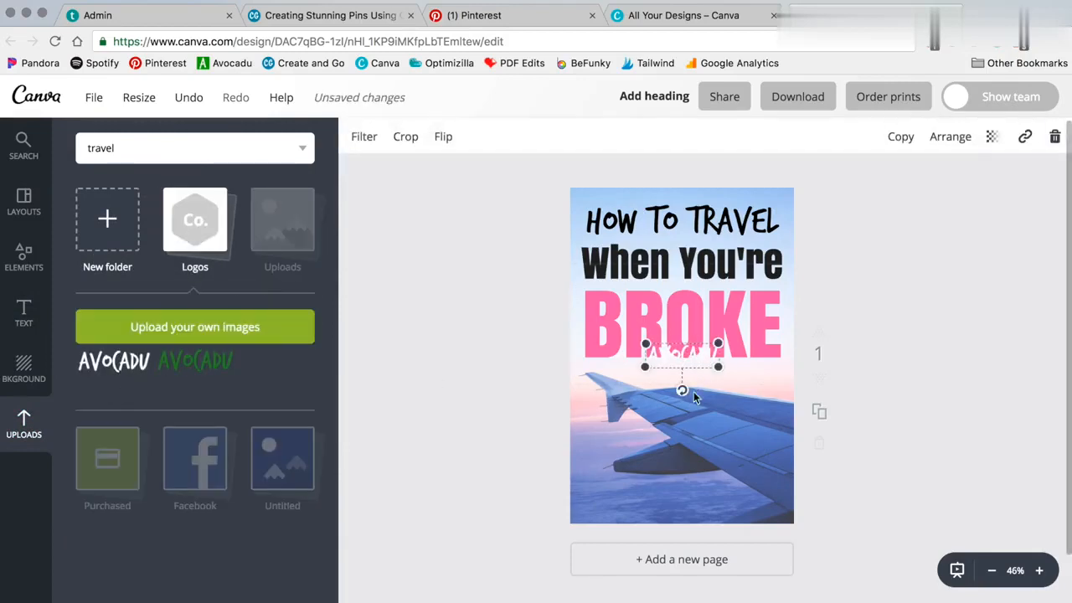
pyautogui.moveTo(693, 390); pyautogui.dragTo(694, 546)
pyautogui.click(436, 414)
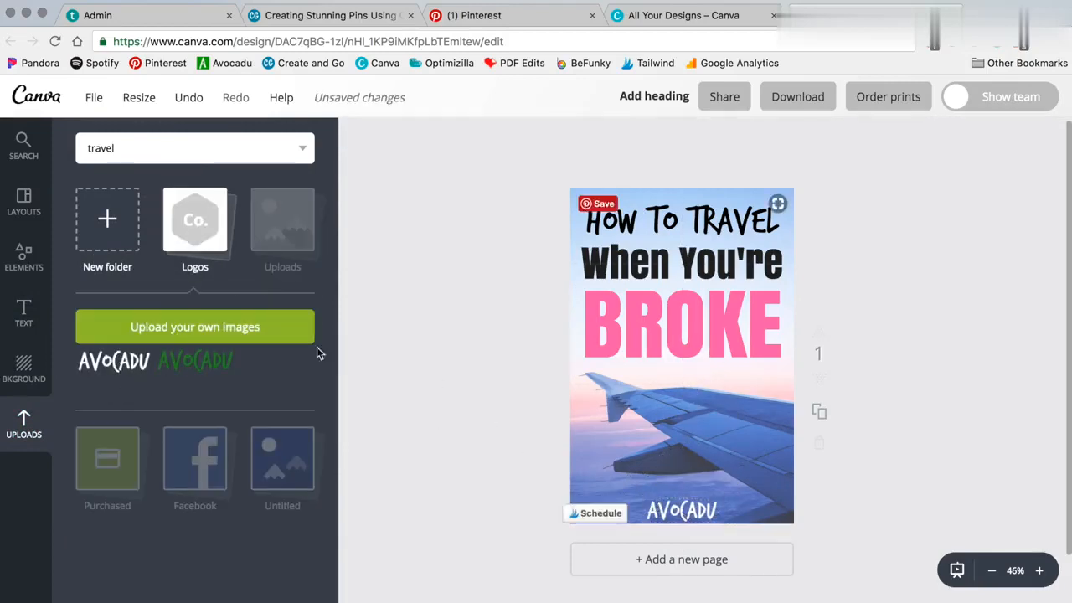
# Try moving the Avocadu logo up beside the wing, then return it to the bottom of the pin
pyautogui.click(282, 220)
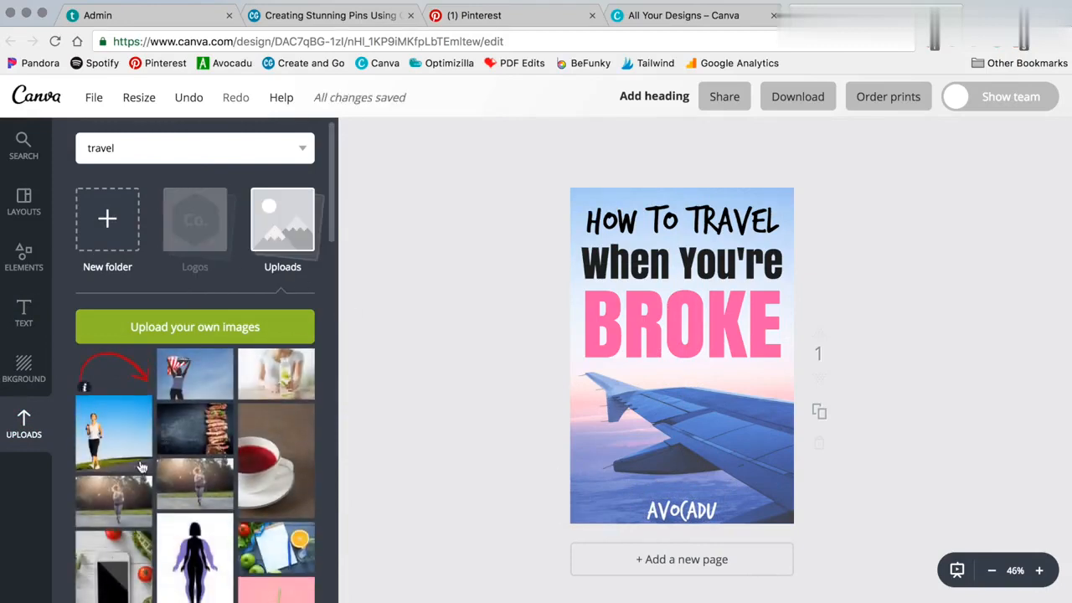
pyautogui.scroll(-5, 226, 330)
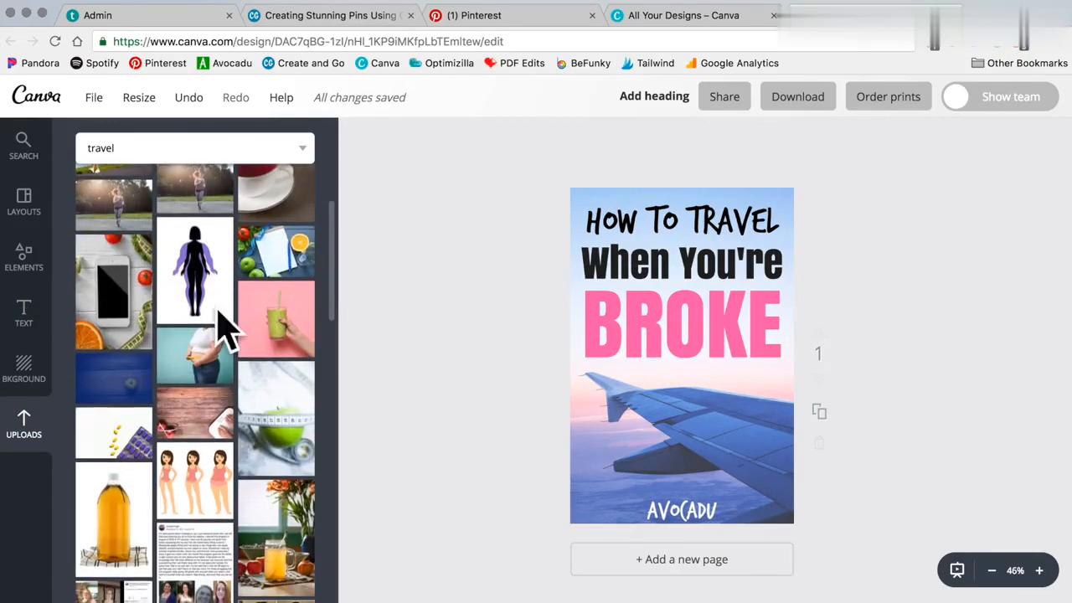
pyautogui.scroll(5, 226, 331)
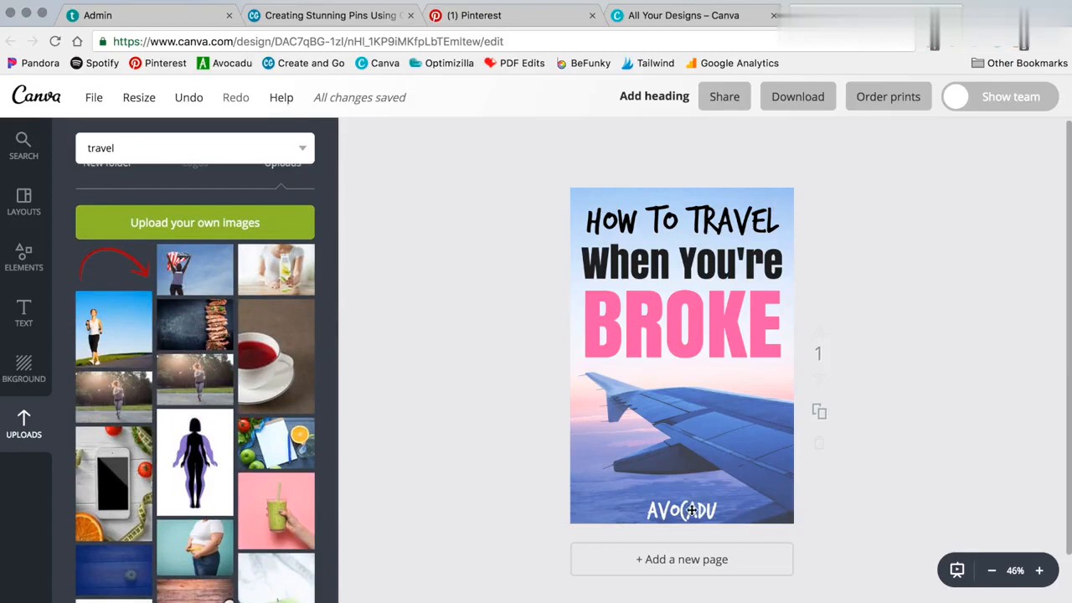
pyautogui.click(692, 509)
pyautogui.moveTo(690, 510)
pyautogui.mouseDown()
pyautogui.moveTo(682, 514)
pyautogui.moveTo(765, 382)
pyautogui.moveTo(673, 506)
pyautogui.moveTo(694, 517)
pyautogui.mouseUp()
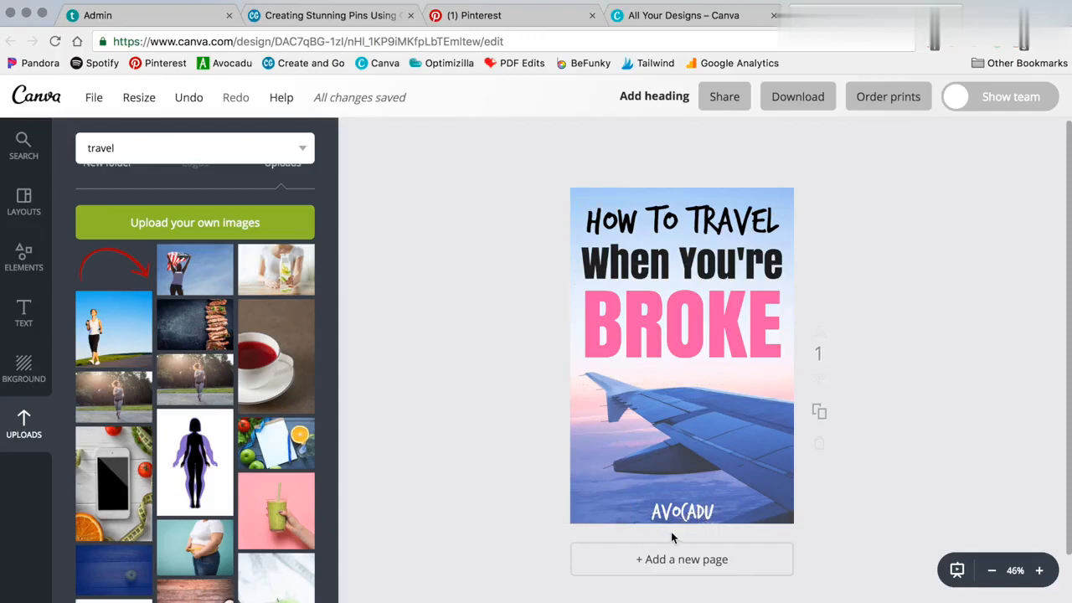
pyautogui.moveTo(678, 514); pyautogui.dragTo(749, 421)
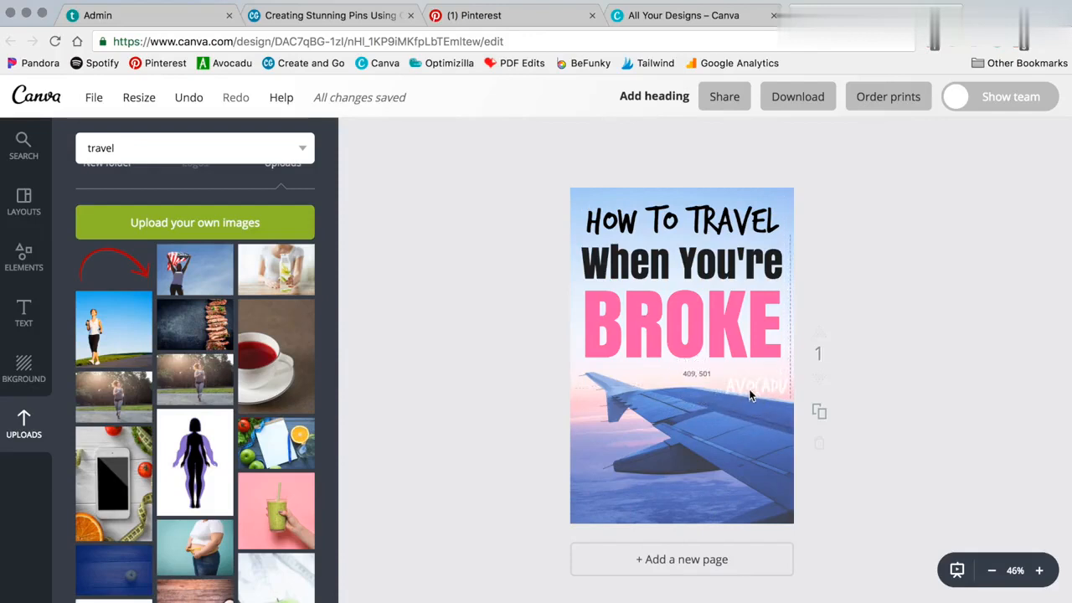
pyautogui.moveTo(750, 392); pyautogui.dragTo(683, 523)
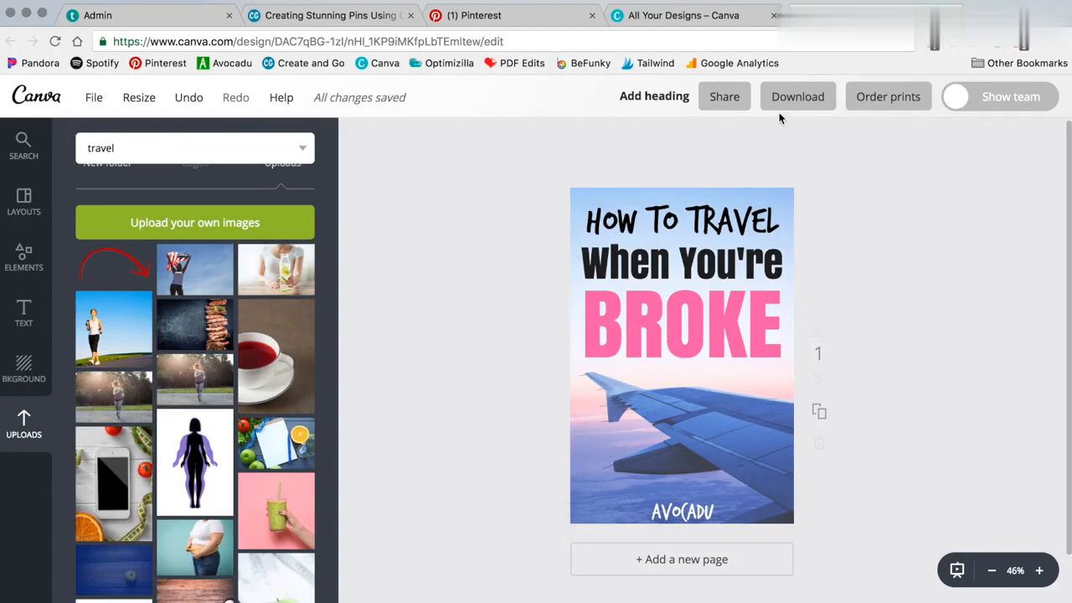
# Open the download options and review the available file types without downloading
pyautogui.click(795, 98)
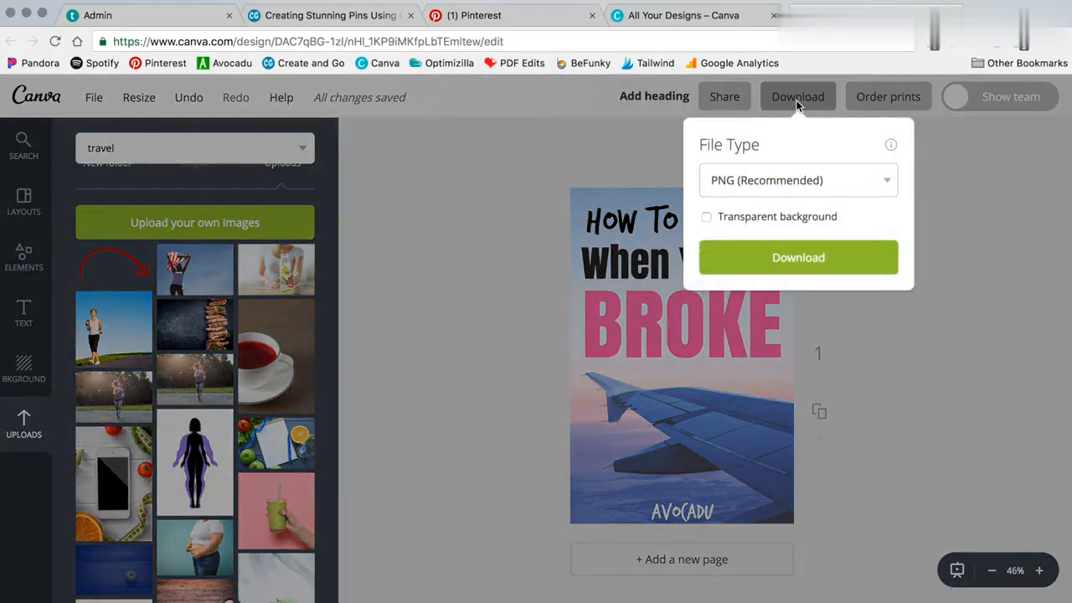
pyautogui.click(753, 186)
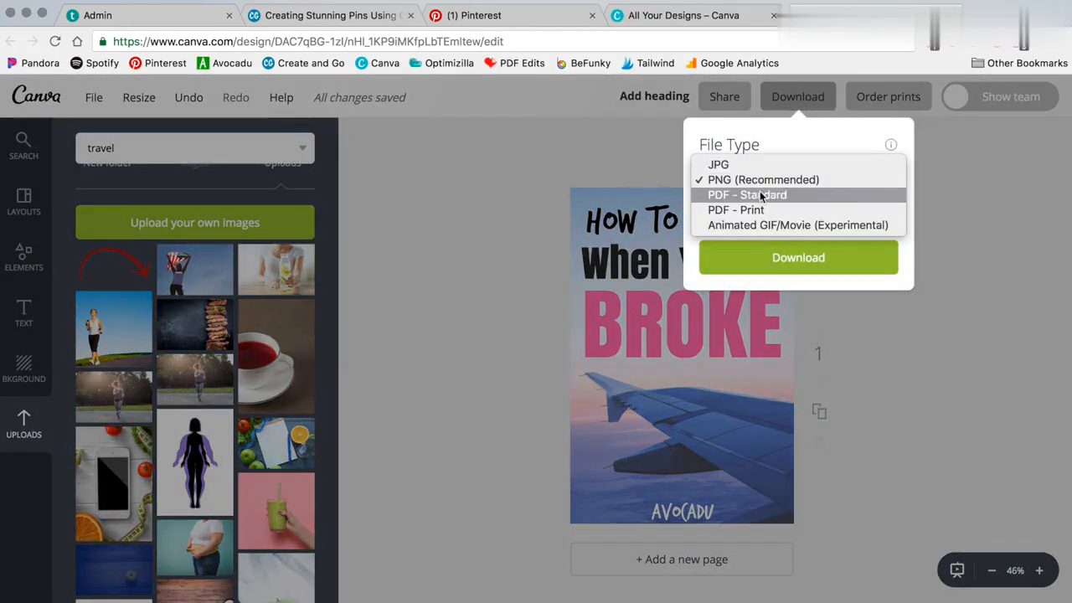
pyautogui.click(967, 279)
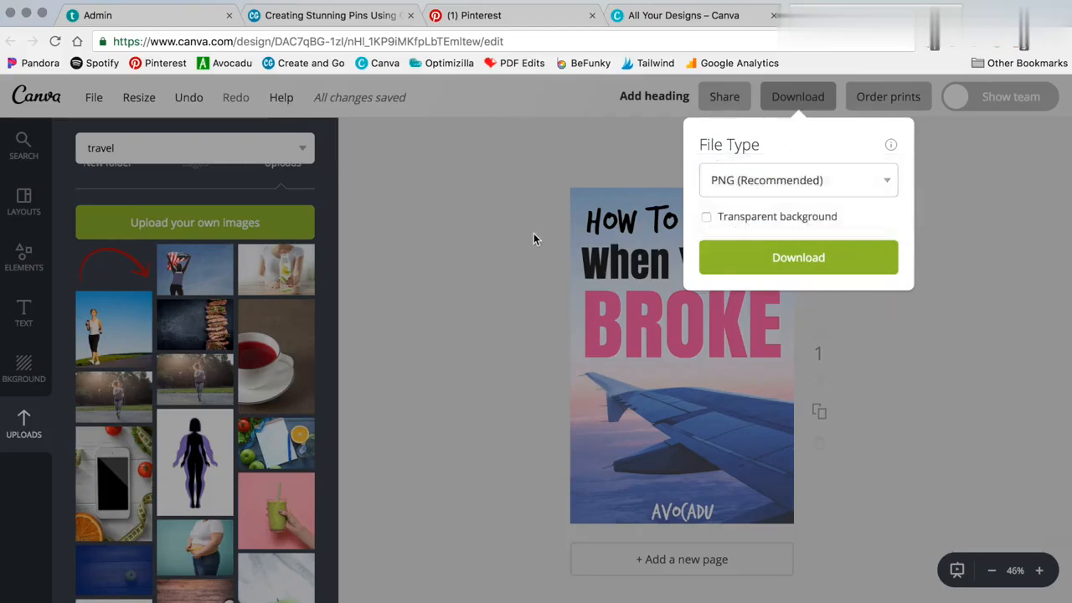
pyautogui.click(533, 235)
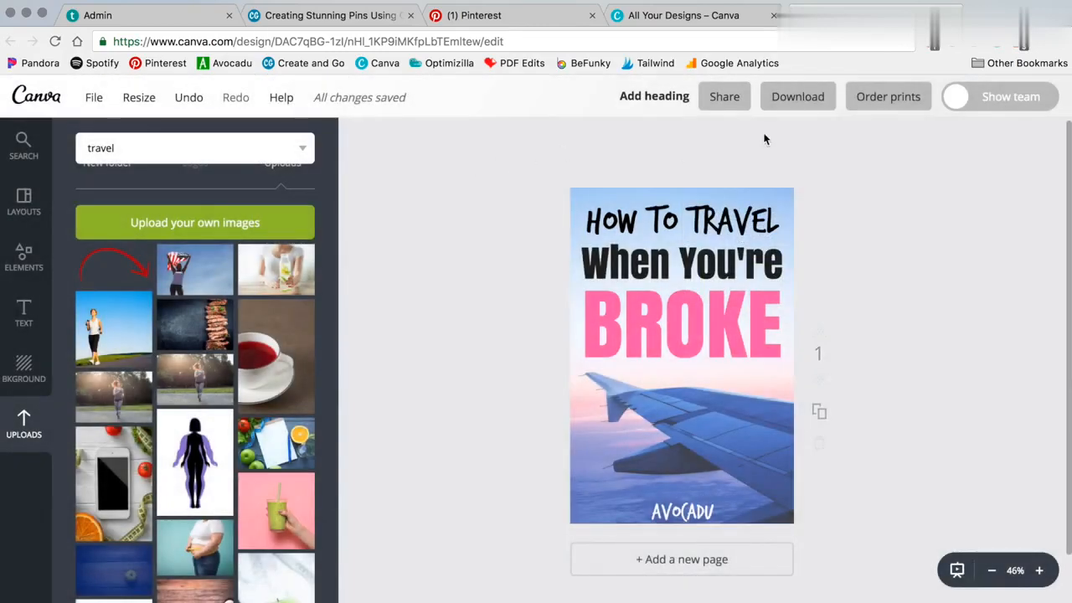
# Delete the airplane wing photo from the pin
pyautogui.scroll(3, 238, 275)
pyautogui.scroll(-3, 241, 324)
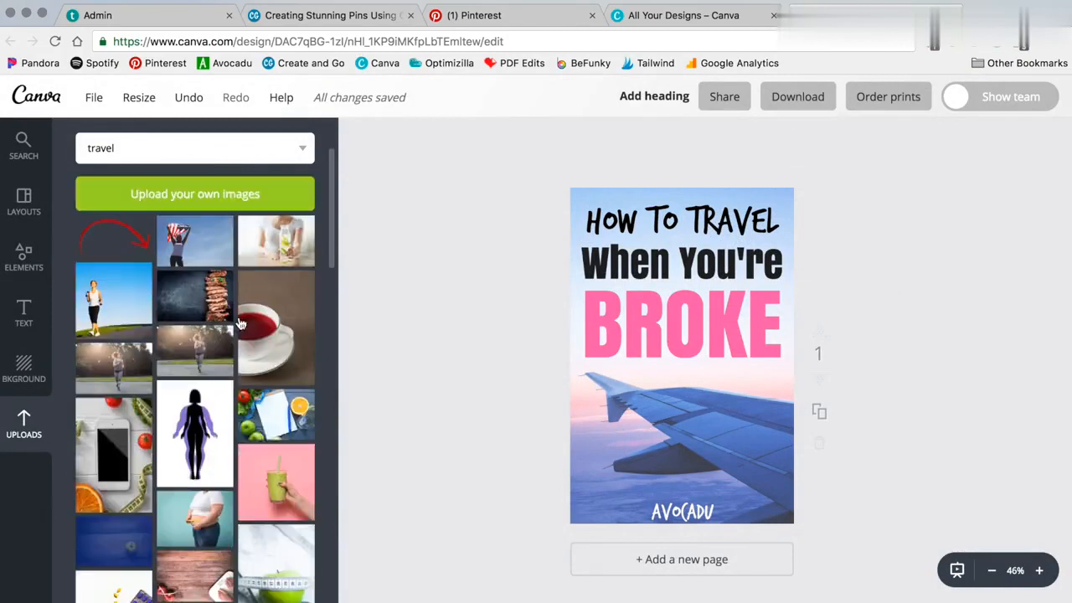
pyautogui.scroll(1, 241, 324)
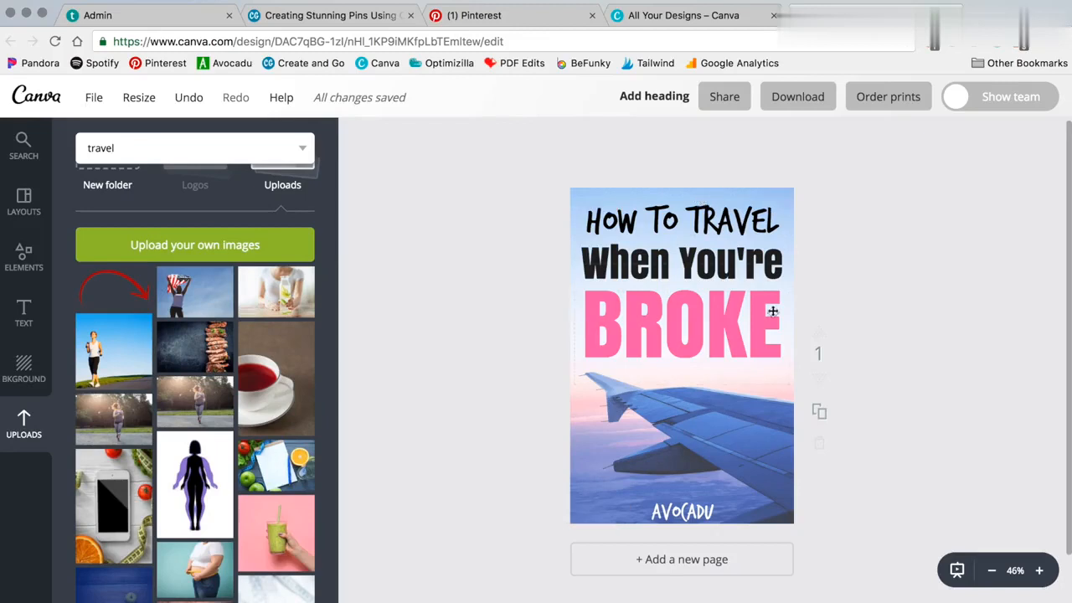
pyautogui.click(749, 421)
pyautogui.press('Delete')
# Add the airport interior photo from the travel search results and enlarge it to fill the pin
pyautogui.click(719, 373)
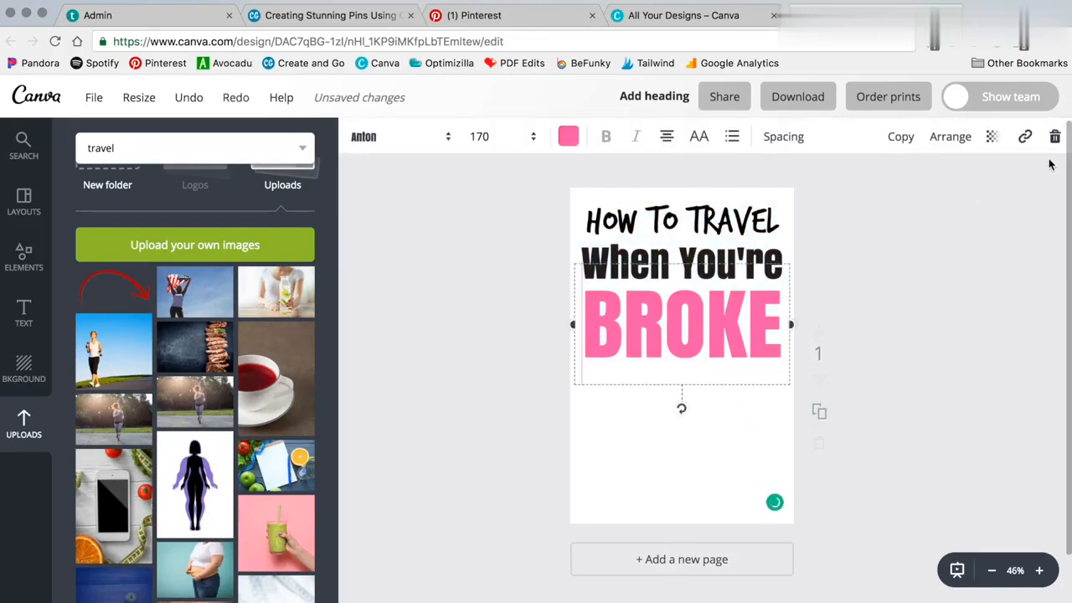
pyautogui.click(494, 413)
pyautogui.scroll(-3, 195, 521)
pyautogui.scroll(5, 196, 521)
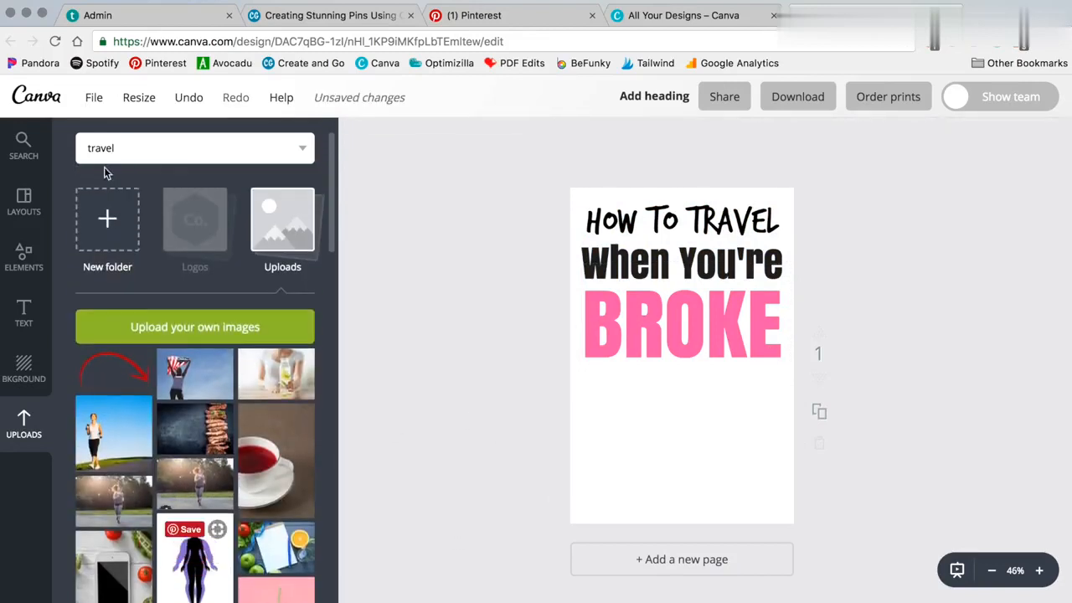
pyautogui.click(139, 157)
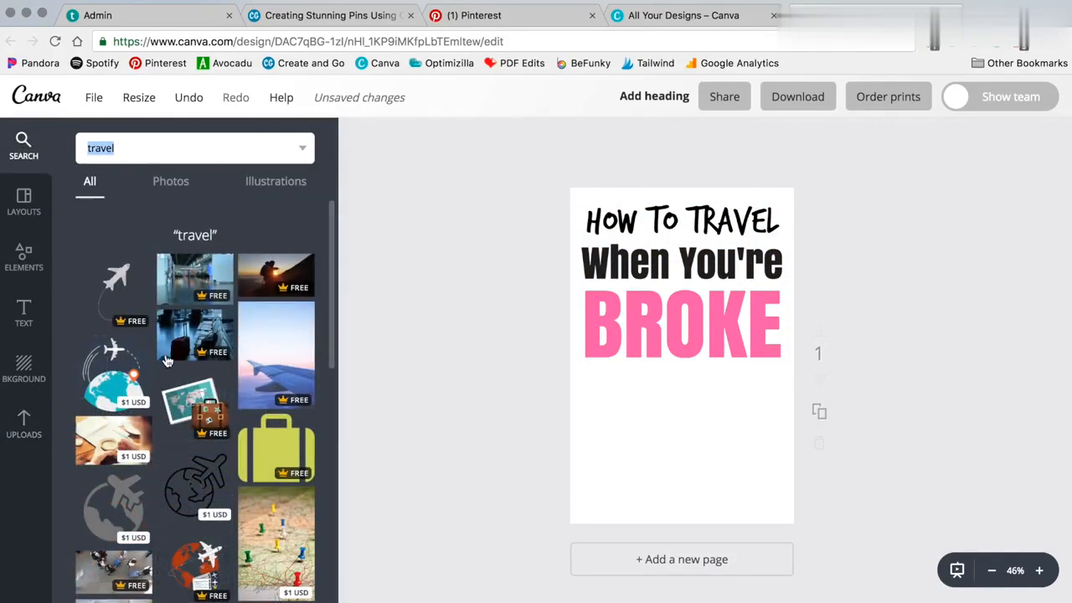
pyautogui.click(163, 360)
pyautogui.moveTo(574, 426); pyautogui.dragTo(425, 526)
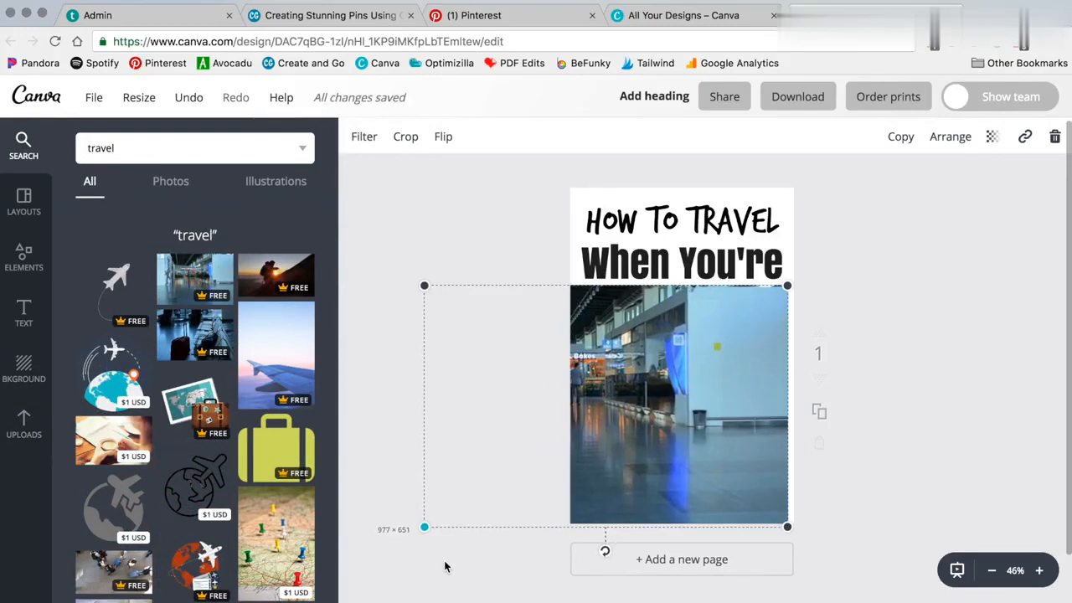
pyautogui.moveTo(788, 284); pyautogui.dragTo(981, 221)
pyautogui.moveTo(729, 453); pyautogui.dragTo(765, 449)
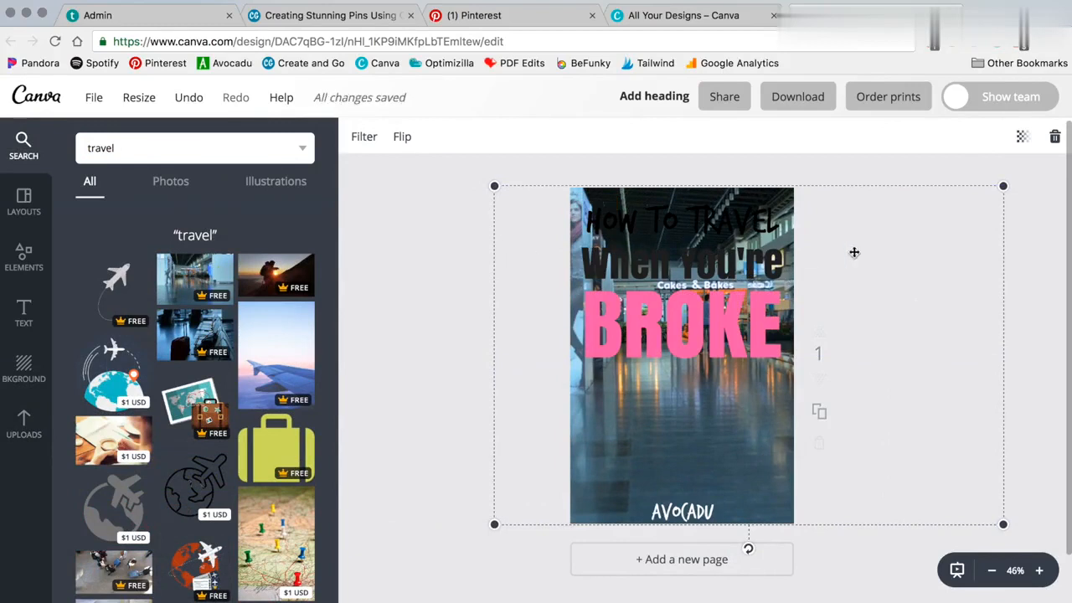
# Move the three heading lines down over the lower part of the photo
pyautogui.moveTo(696, 328); pyautogui.dragTo(696, 457)
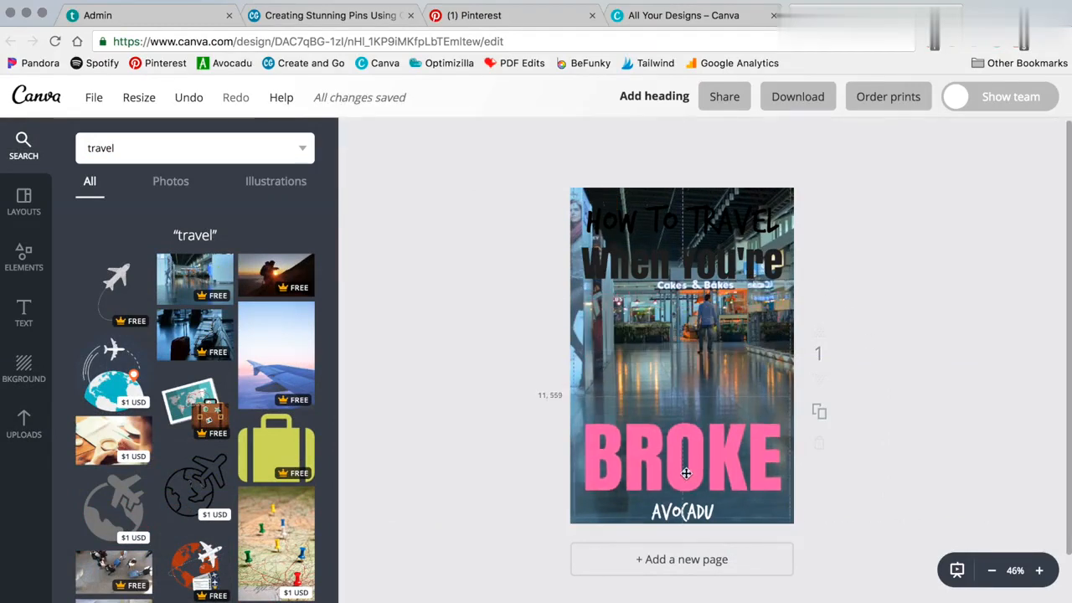
pyautogui.moveTo(680, 282); pyautogui.dragTo(683, 413)
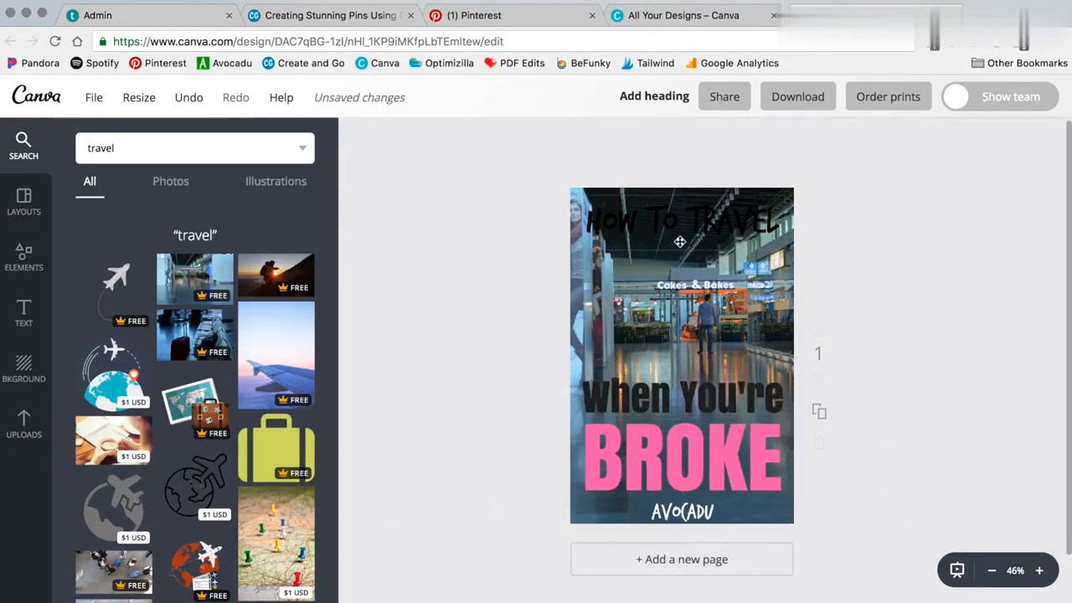
pyautogui.moveTo(680, 232); pyautogui.dragTo(684, 365)
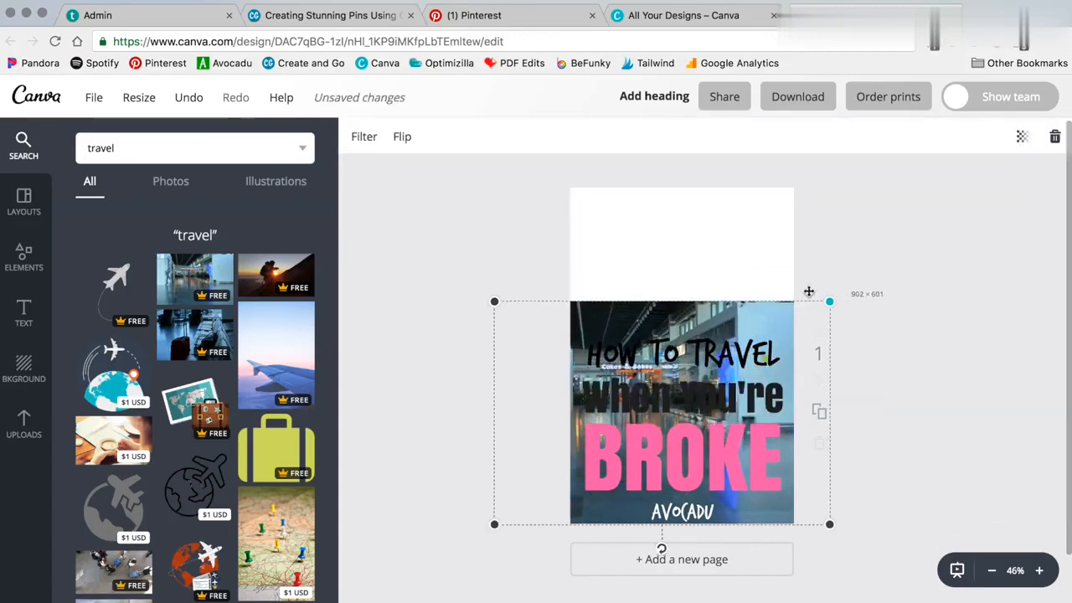
# Resize and reposition the airport photo so it fills only the lower part of the pin
pyautogui.moveTo(809, 291); pyautogui.dragTo(826, 339)
pyautogui.moveTo(596, 482); pyautogui.dragTo(615, 476)
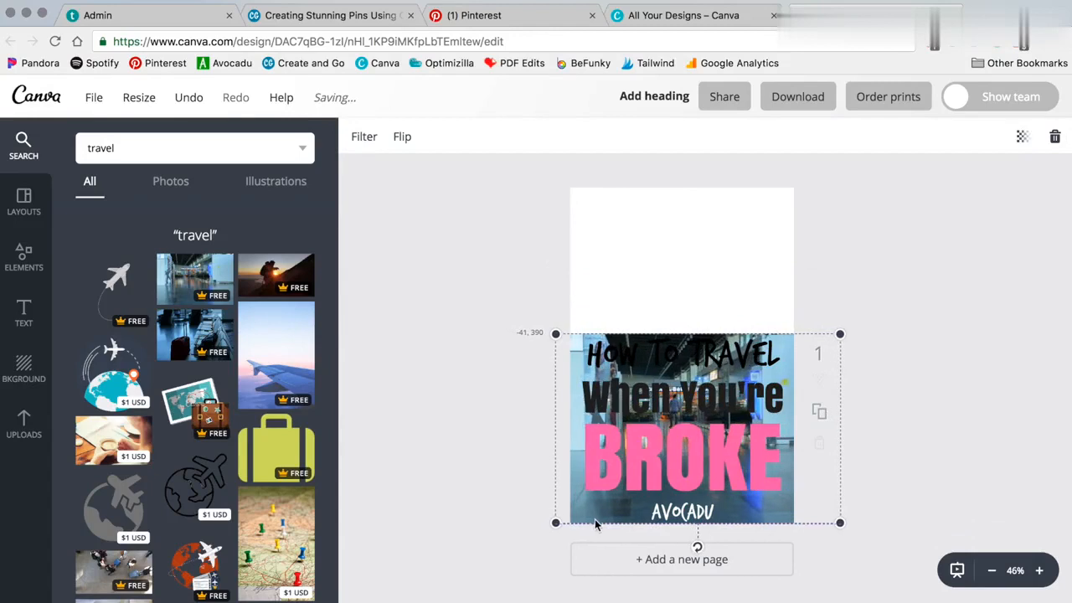
pyautogui.click(480, 396)
# Add a square shape, colour it blue and stretch it across the top section of the pin
pyautogui.click(23, 256)
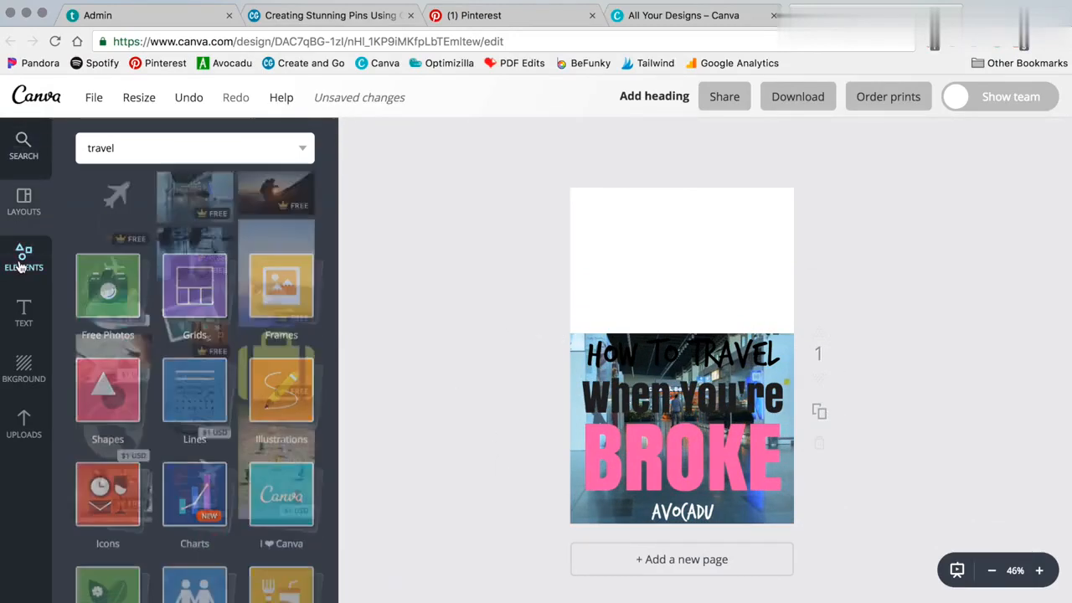
pyautogui.click(109, 327)
pyautogui.click(113, 459)
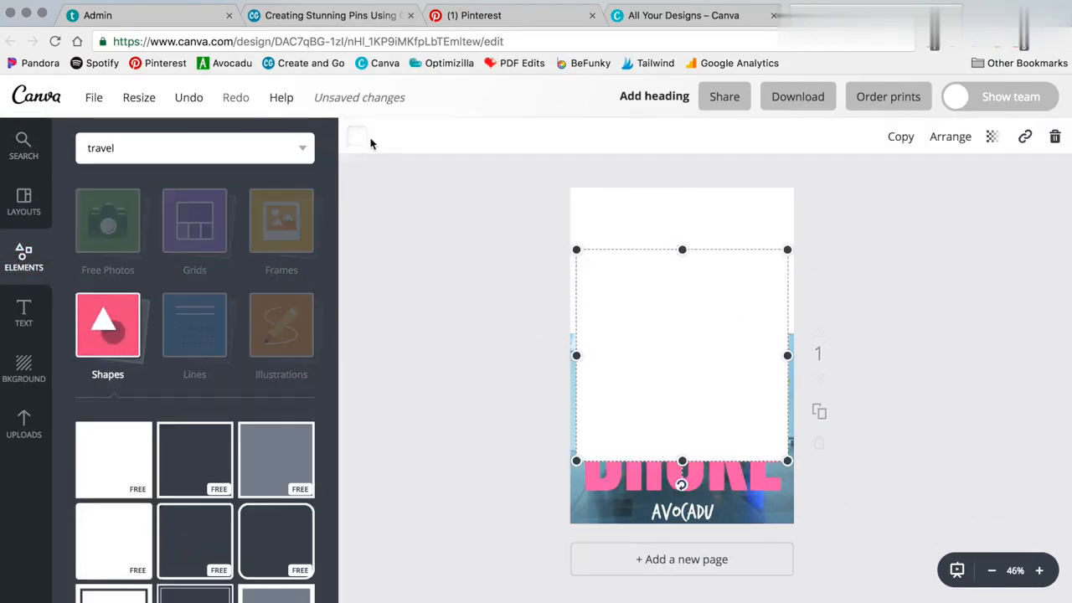
pyautogui.click(355, 136)
pyautogui.click(423, 415)
pyautogui.click(744, 343)
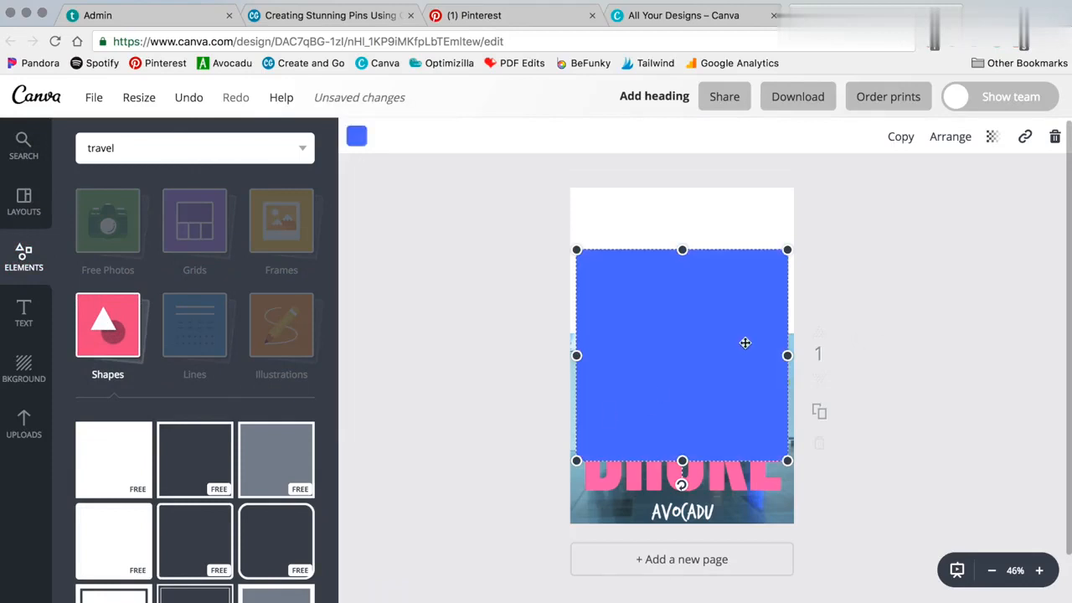
pyautogui.moveTo(744, 343); pyautogui.dragTo(823, 292)
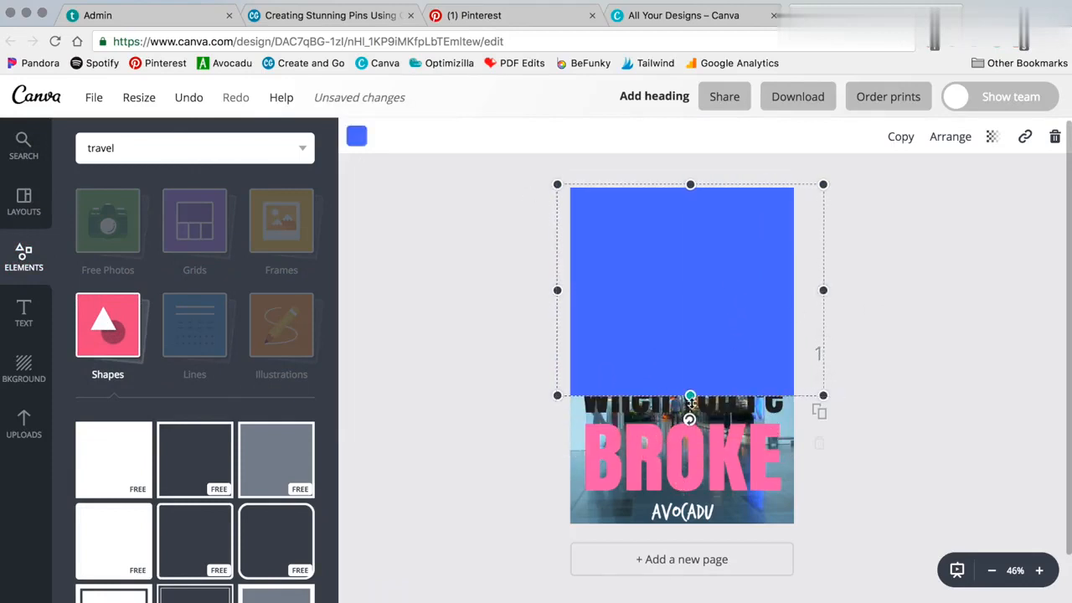
pyautogui.moveTo(690, 395); pyautogui.dragTo(690, 336)
# Delete the How To Travel text line sitting over the photo
pyautogui.click(689, 371)
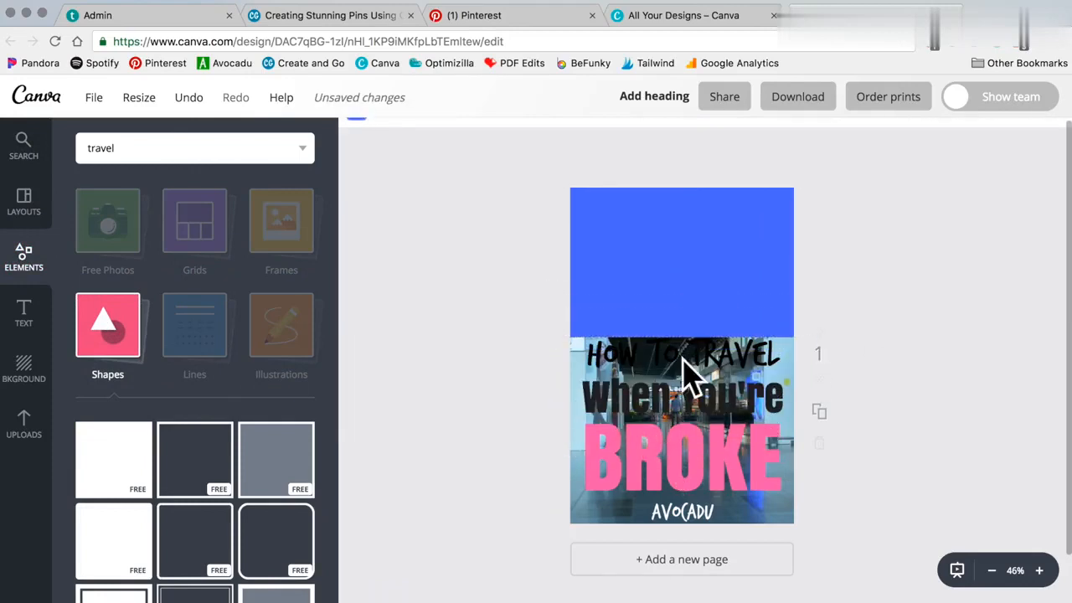
pyautogui.press('Delete')
# Send the blue rectangle back behind the heading text
pyautogui.click(682, 256)
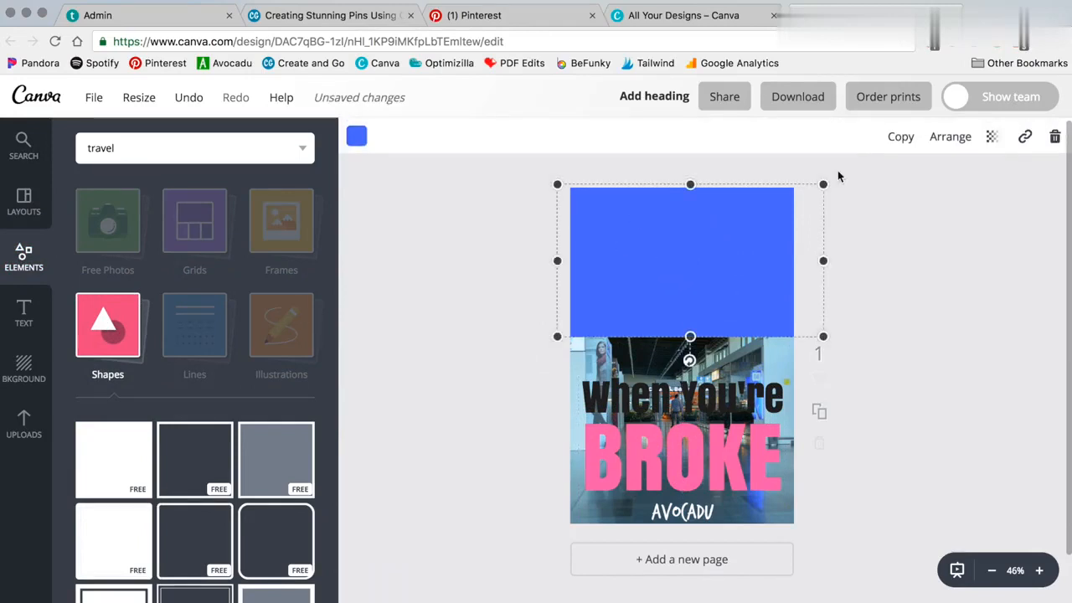
pyautogui.click(952, 137)
pyautogui.click(930, 209)
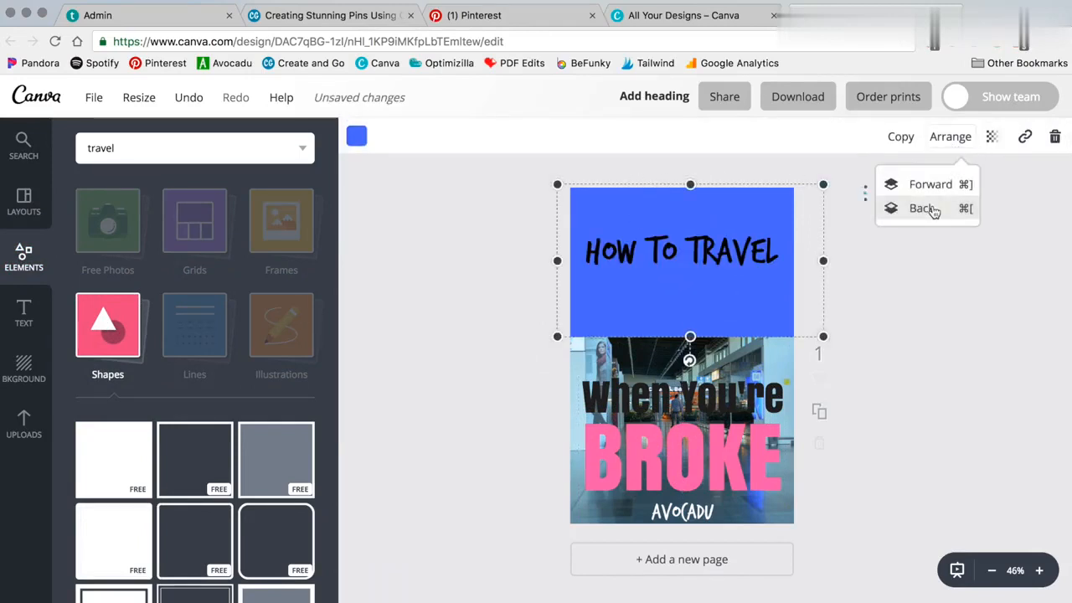
pyautogui.click(923, 210)
# Move How To Travel up near the top and set the heading text colour to white
pyautogui.click(770, 243)
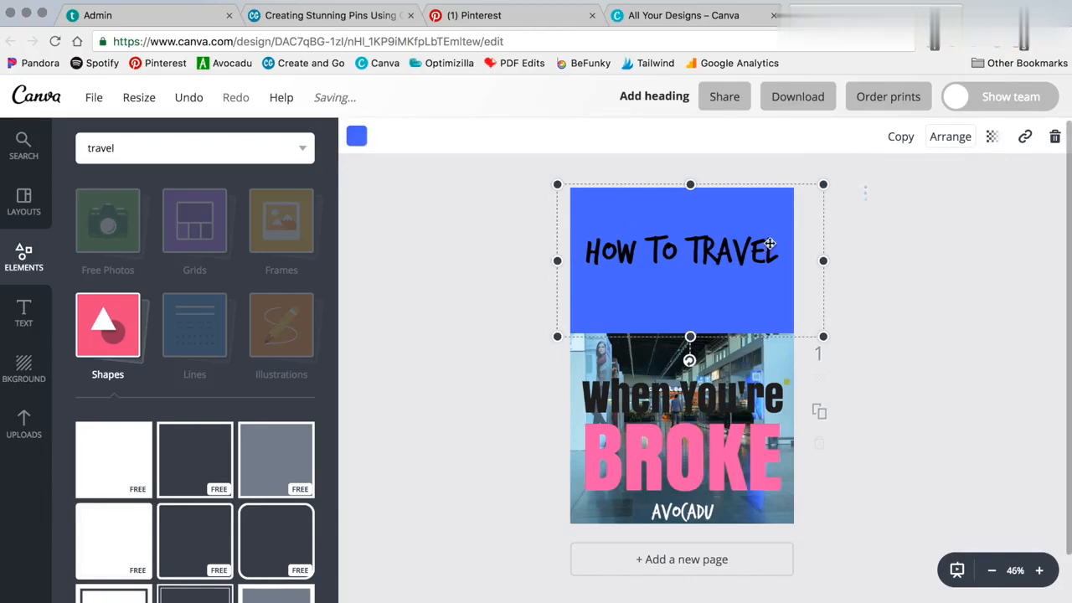
pyautogui.moveTo(683, 248); pyautogui.dragTo(683, 215)
pyautogui.click(568, 135)
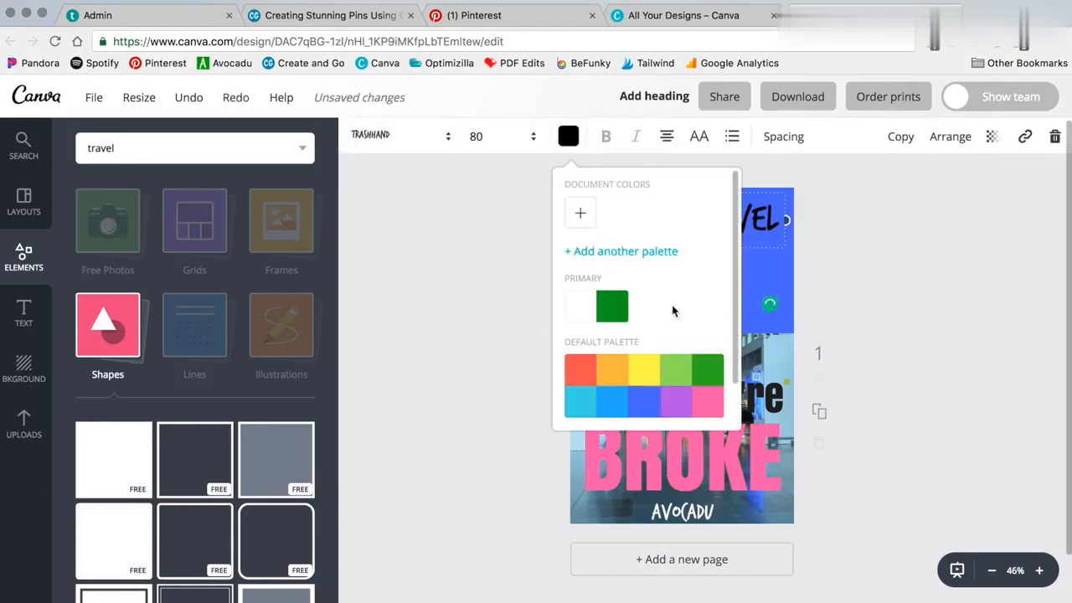
pyautogui.scroll(-2, 731, 414)
pyautogui.click(491, 285)
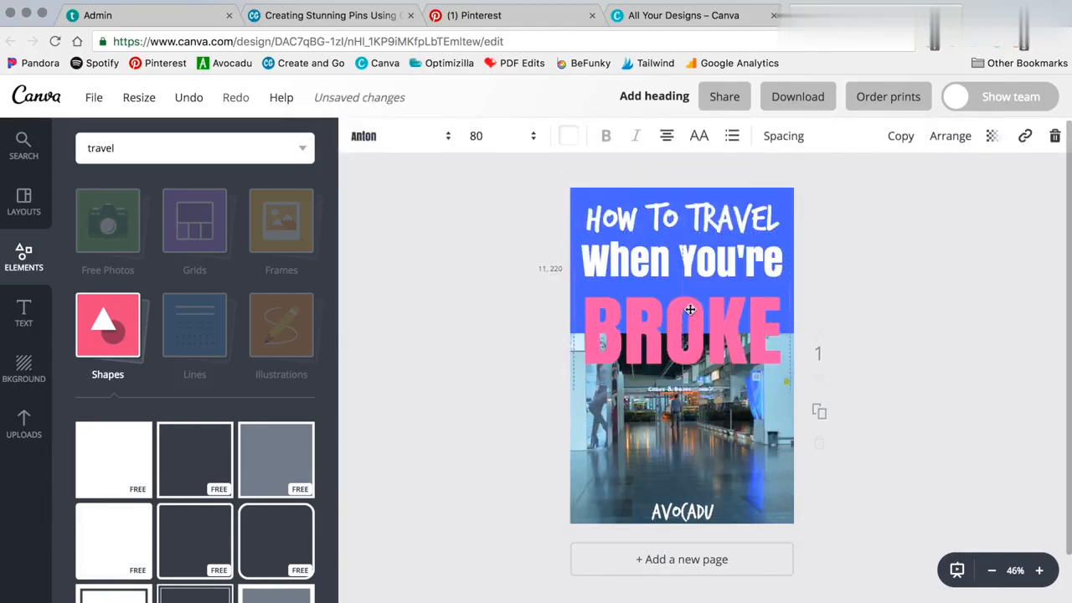
pyautogui.click(501, 224)
pyautogui.click(688, 354)
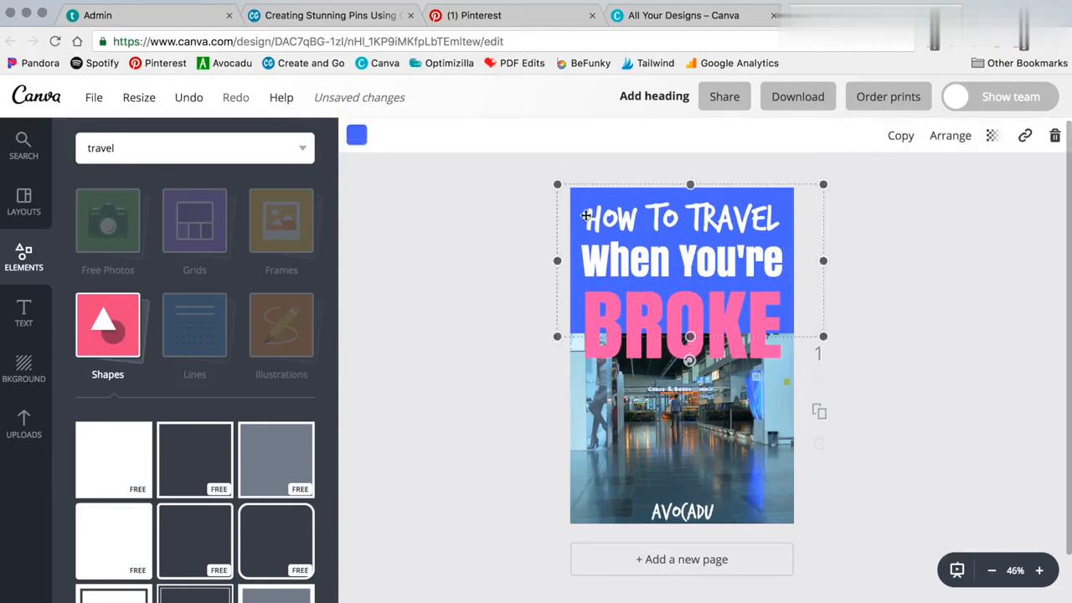
pyautogui.click(708, 432)
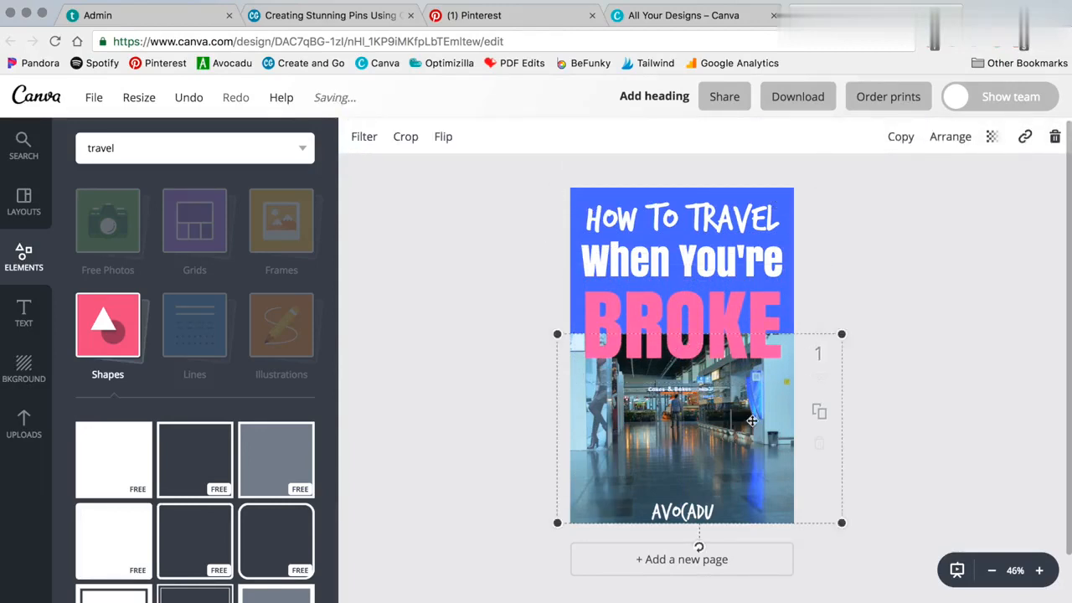
# Resize and enlarge the airport photo so it fills the pin behind the blue rectangle
pyautogui.moveTo(842, 334); pyautogui.dragTo(793, 366)
pyautogui.click(474, 347)
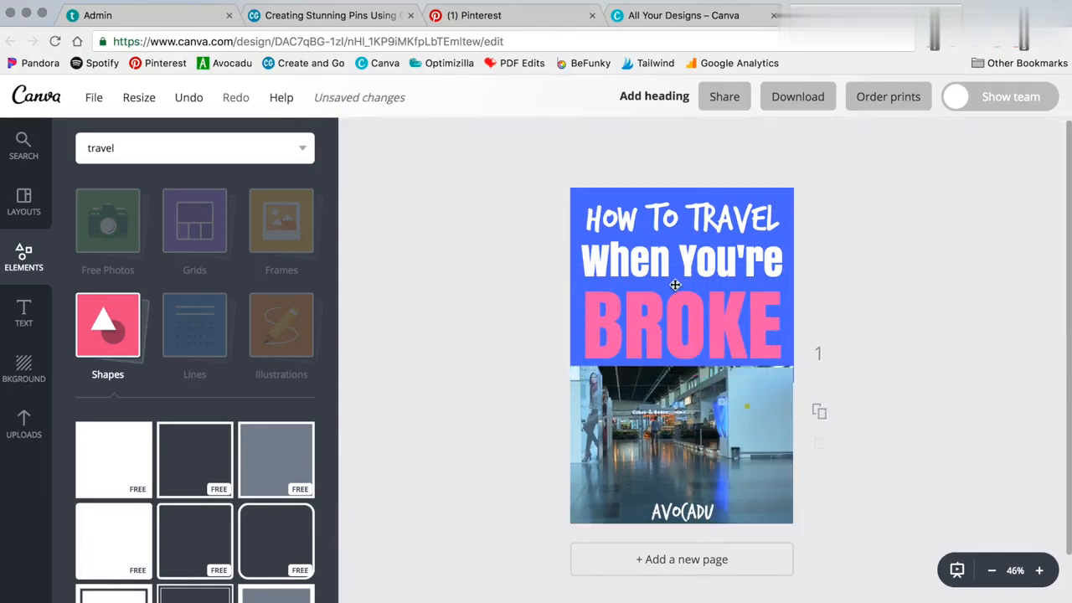
pyautogui.moveTo(687, 515)
pyautogui.mouseDown()
pyautogui.moveTo(681, 445)
pyautogui.moveTo(686, 514)
pyautogui.mouseUp()
pyautogui.moveTo(694, 450)
pyautogui.mouseDown()
pyautogui.moveTo(725, 430)
pyautogui.moveTo(702, 435)
pyautogui.mouseUp()
pyautogui.moveTo(802, 367); pyautogui.dragTo(1067, 187)
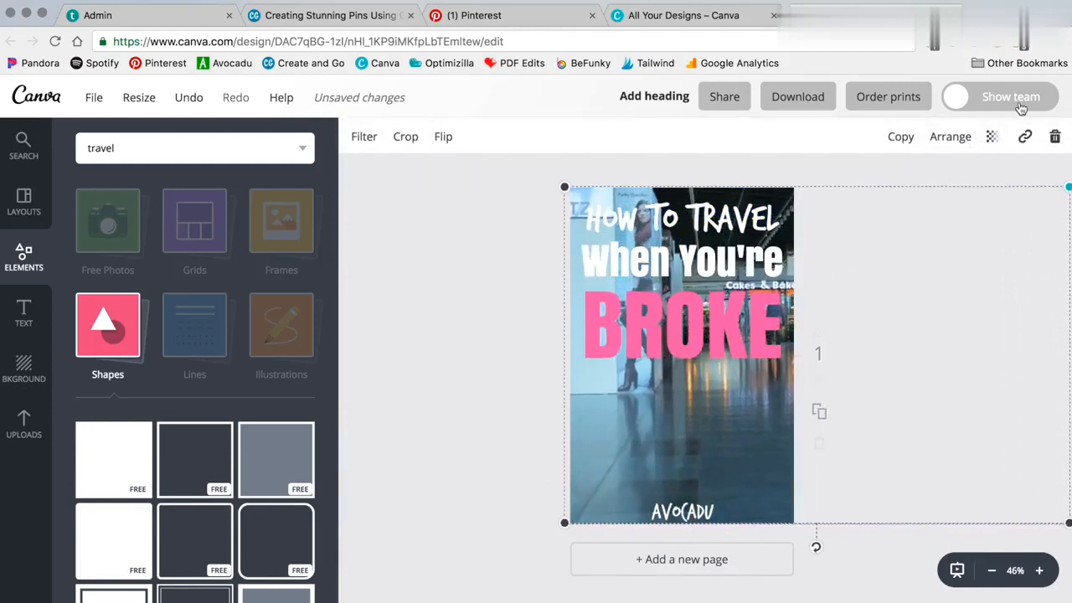
# Select the blue rectangle and set its transparency to 62
pyautogui.click(594, 191)
pyautogui.click(577, 194)
pyautogui.moveTo(577, 194); pyautogui.dragTo(574, 215)
pyautogui.click(991, 138)
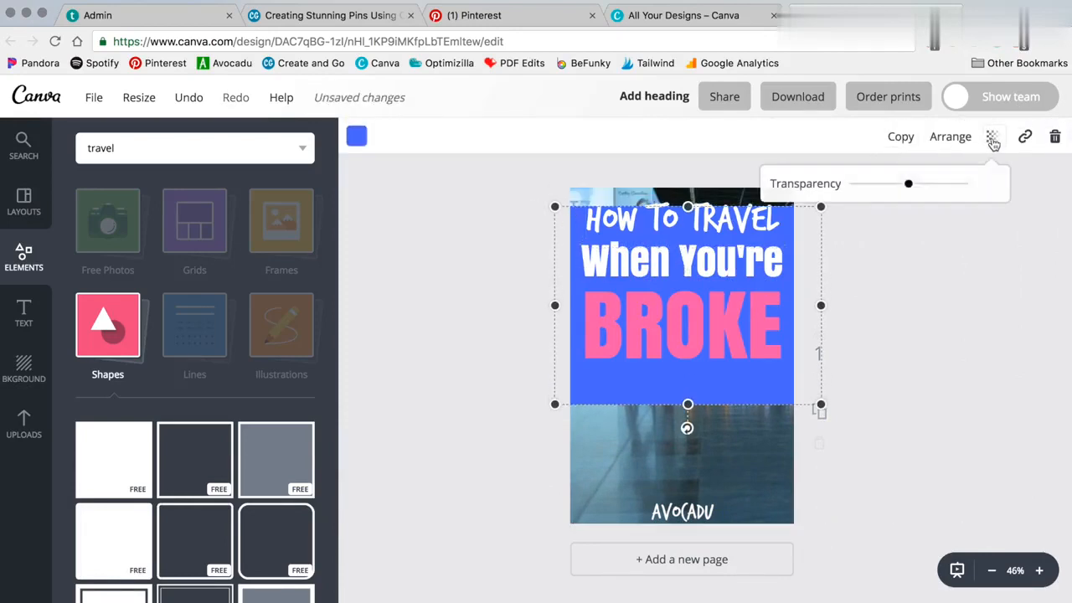
pyautogui.moveTo(963, 183); pyautogui.dragTo(922, 192)
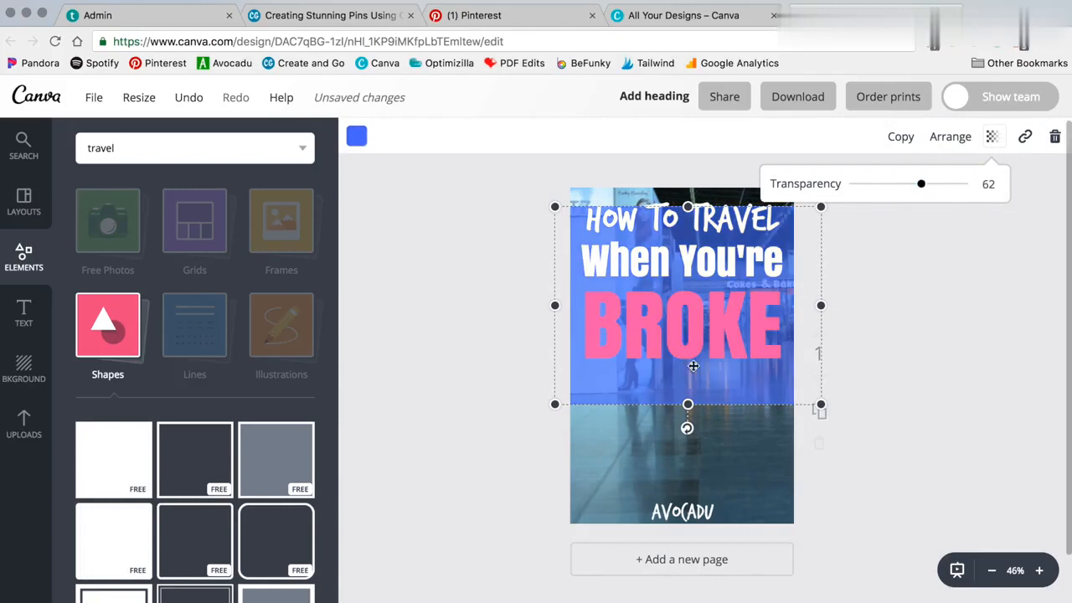
# Stretch the blue rectangle over the whole pin, top to bottom, and set its transparency to 51
pyautogui.click(572, 418)
pyautogui.moveTo(718, 348); pyautogui.dragTo(732, 368)
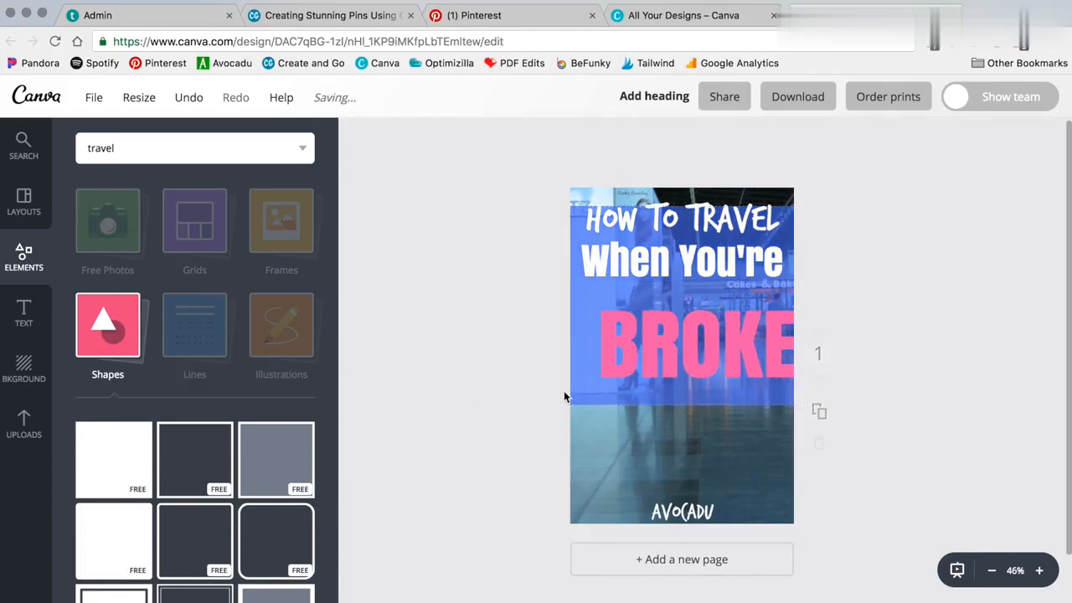
pyautogui.click(597, 401)
pyautogui.moveTo(687, 405); pyautogui.dragTo(686, 537)
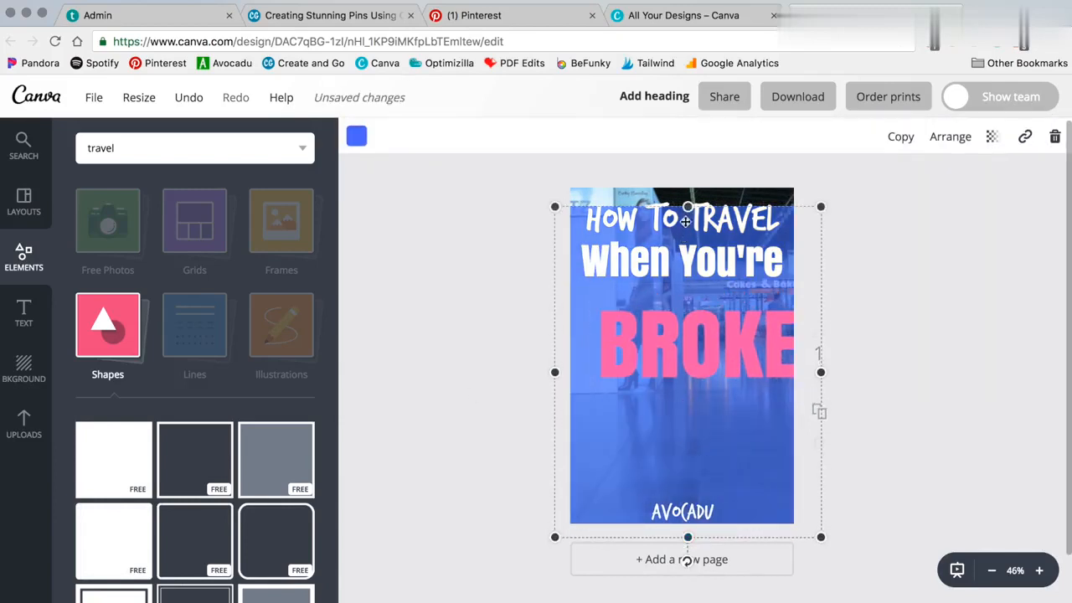
pyautogui.moveTo(686, 206); pyautogui.dragTo(686, 167)
pyautogui.click(991, 136)
pyautogui.click(902, 191)
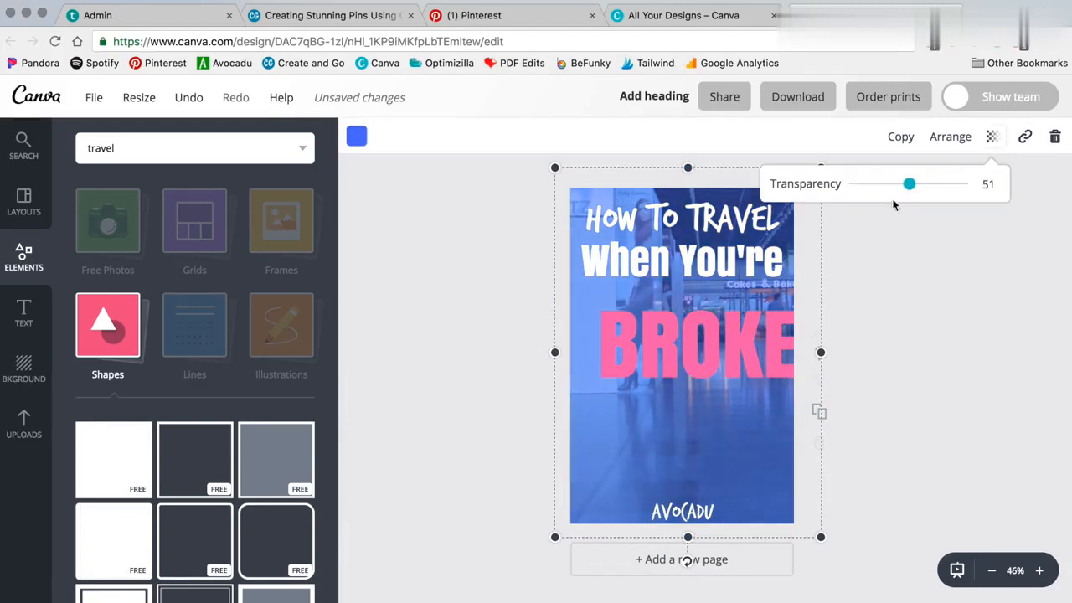
# Rearrange the heading lines: move BROKE down above the logo, When You're just above it, and How To Travel slightly lower
pyautogui.click(499, 414)
pyautogui.moveTo(750, 371); pyautogui.dragTo(737, 467)
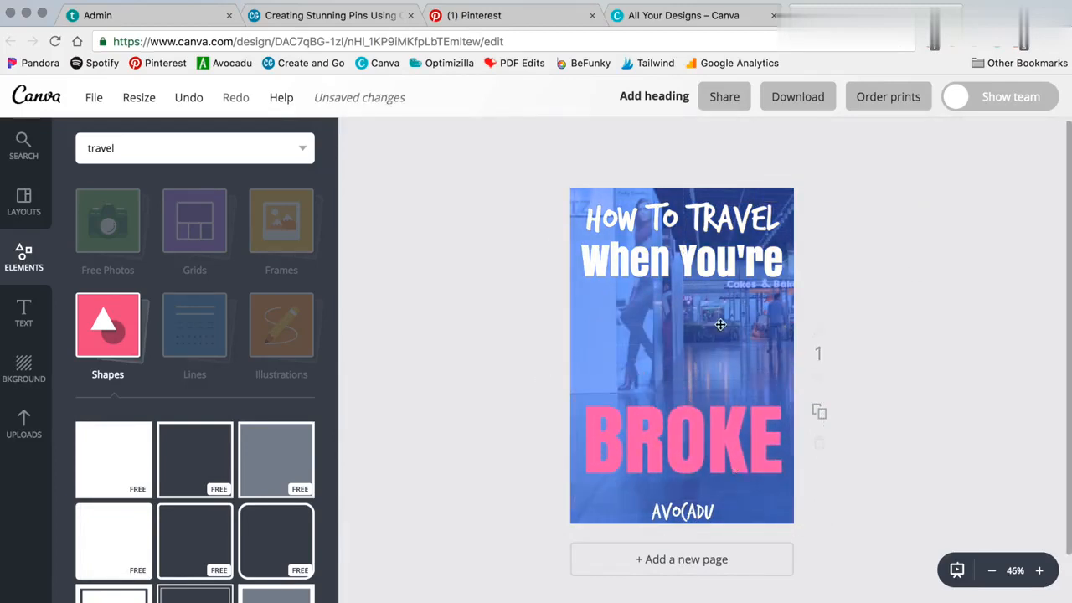
pyautogui.moveTo(716, 269); pyautogui.dragTo(716, 375)
pyautogui.moveTo(703, 238); pyautogui.dragTo(702, 270)
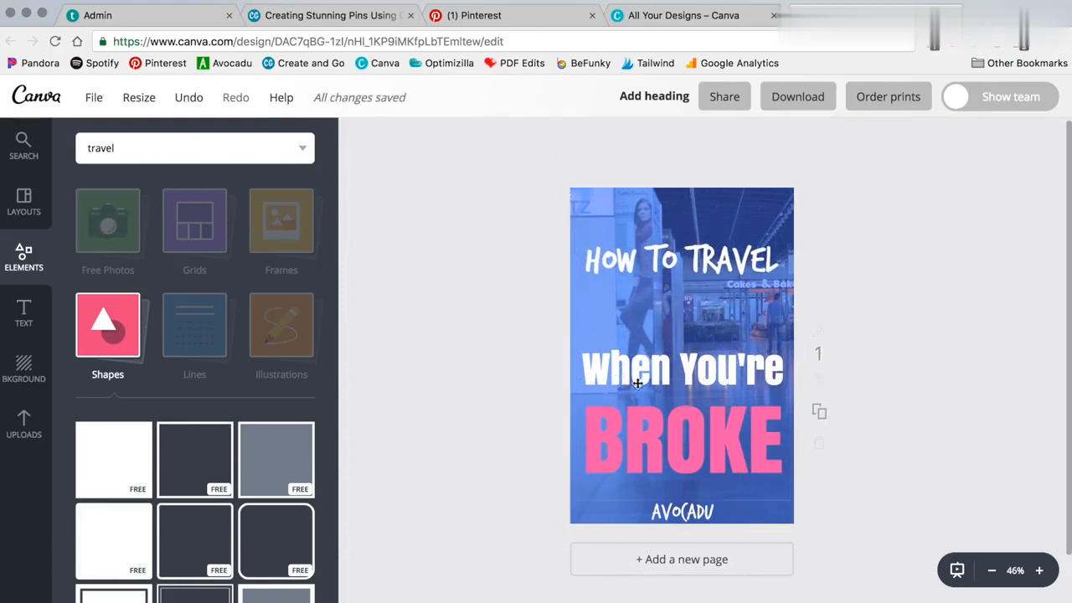
pyautogui.moveTo(637, 382)
pyautogui.mouseDown()
pyautogui.moveTo(639, 303)
pyautogui.moveTo(637, 374)
pyautogui.mouseUp()
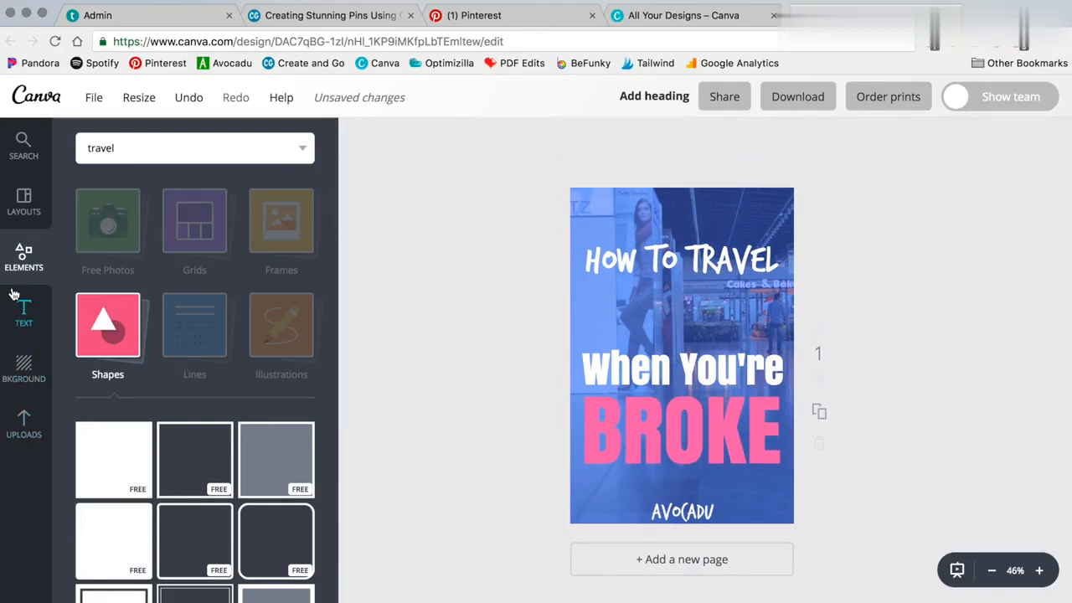
pyautogui.click(40, 434)
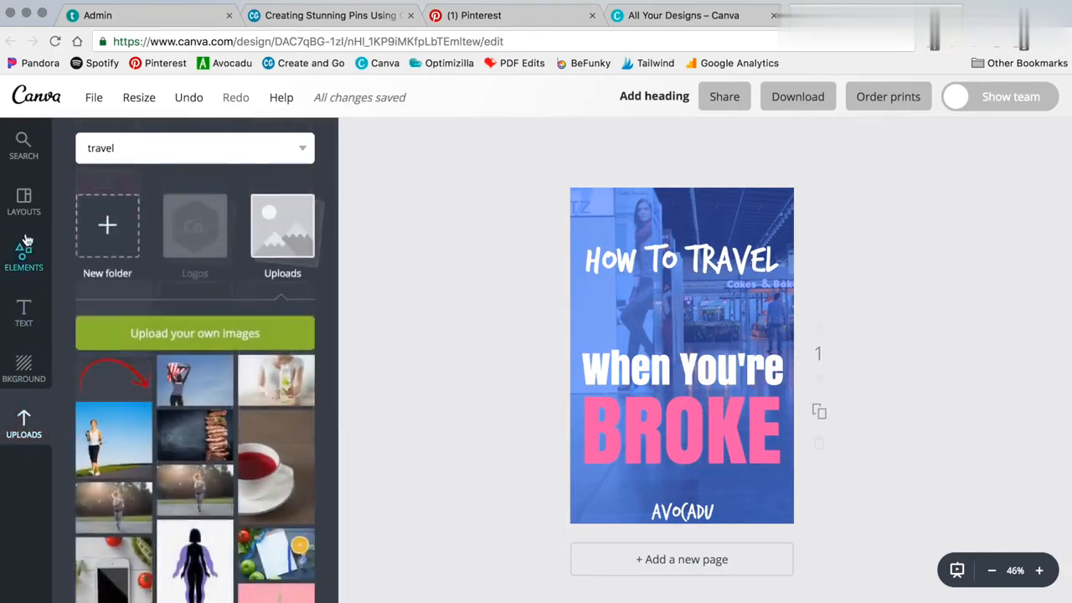
pyautogui.click(23, 255)
pyautogui.click(194, 322)
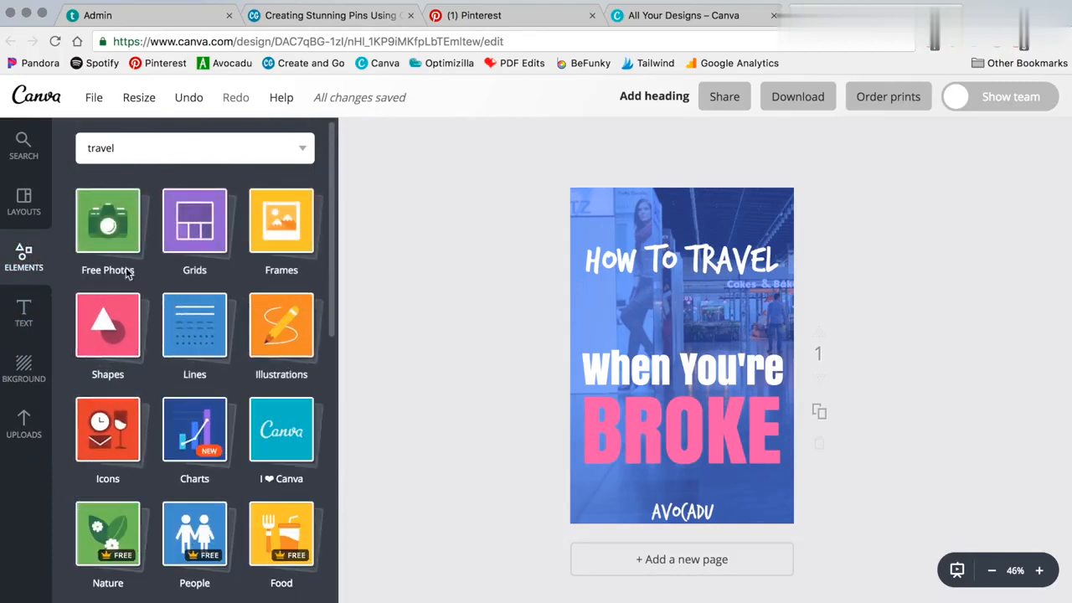
pyautogui.click(109, 225)
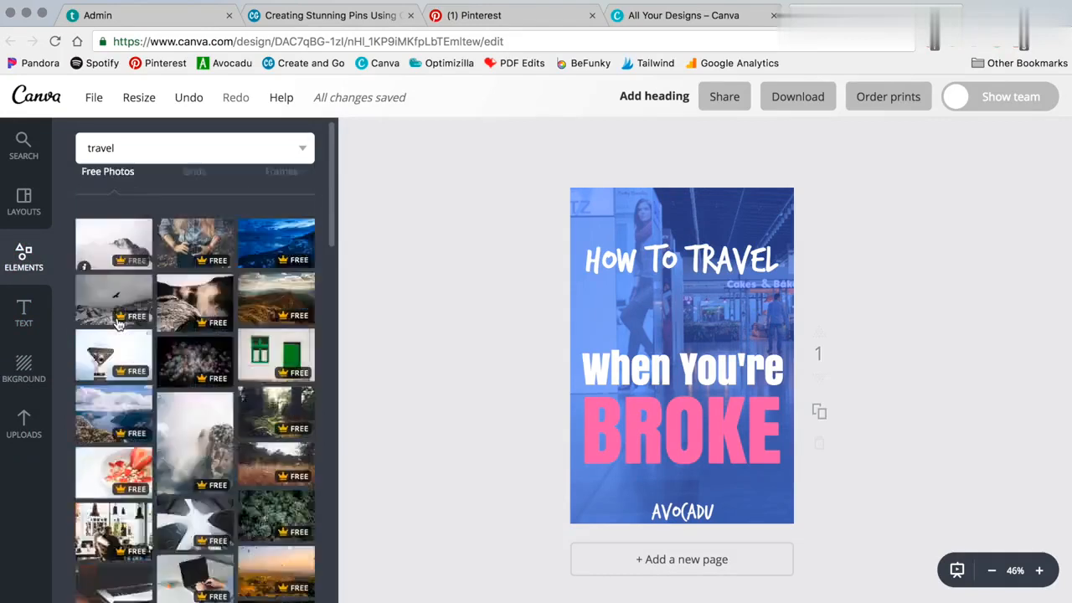
pyautogui.click(77, 226)
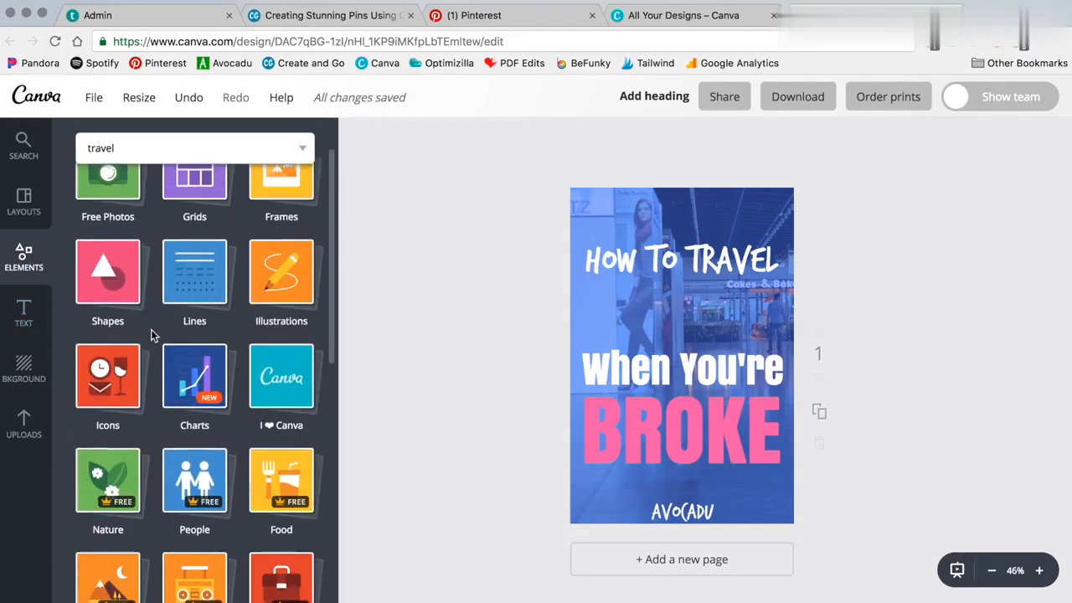
pyautogui.scroll(-5, 168, 318)
pyautogui.scroll(5, 186, 276)
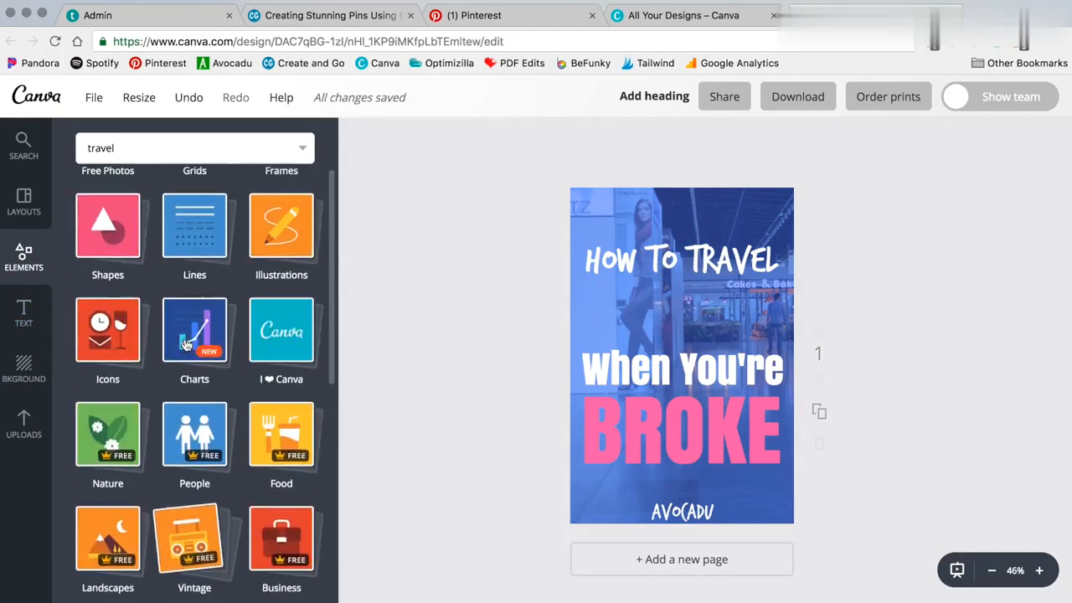
pyautogui.scroll(-5, 191, 344)
pyautogui.scroll(-3, 192, 345)
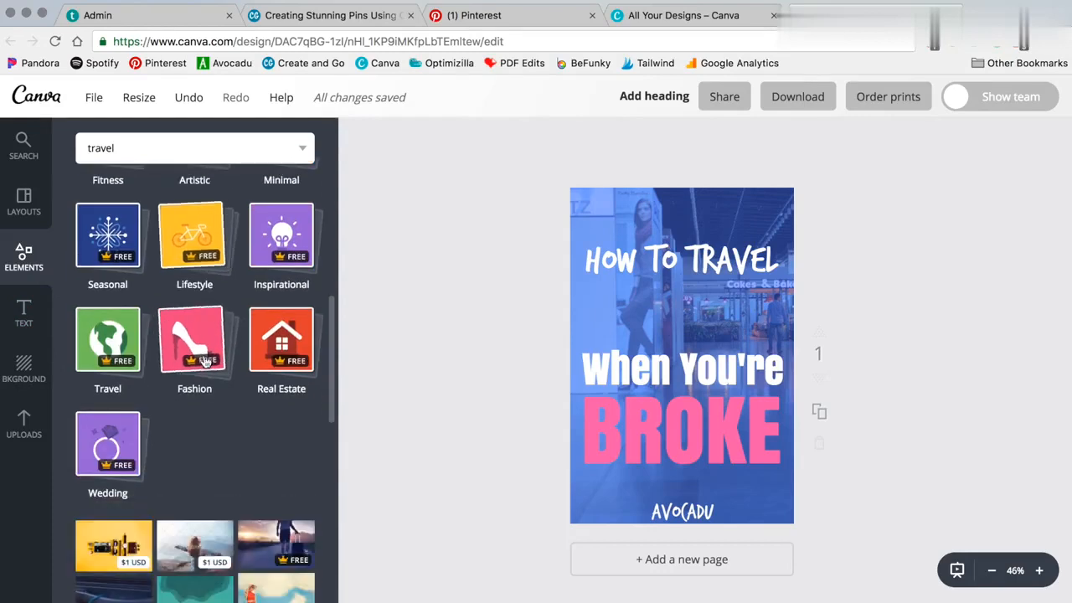
pyautogui.scroll(6, 198, 365)
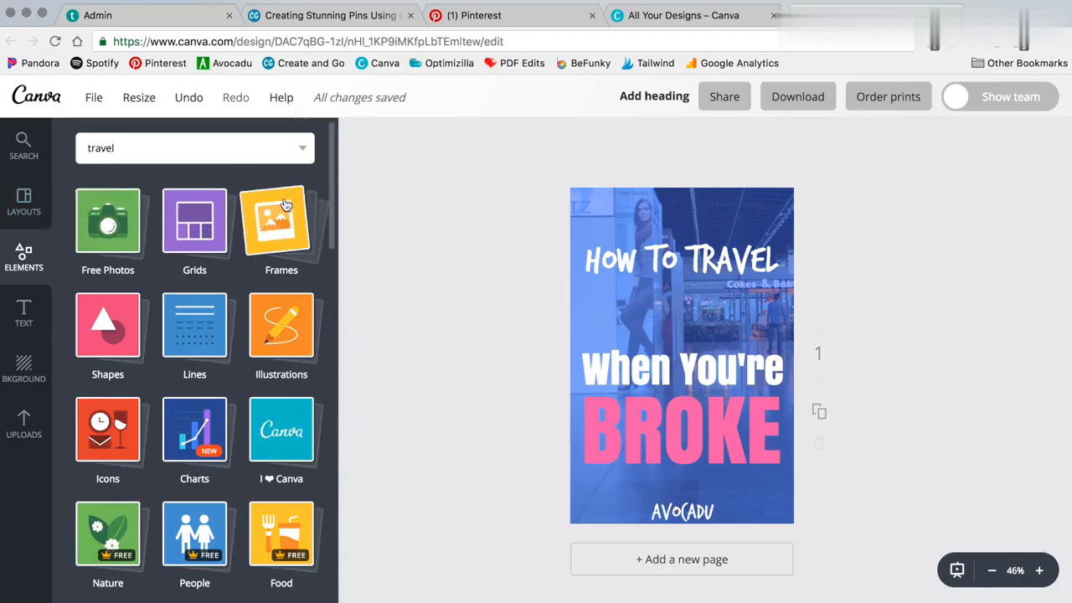
pyautogui.click(23, 424)
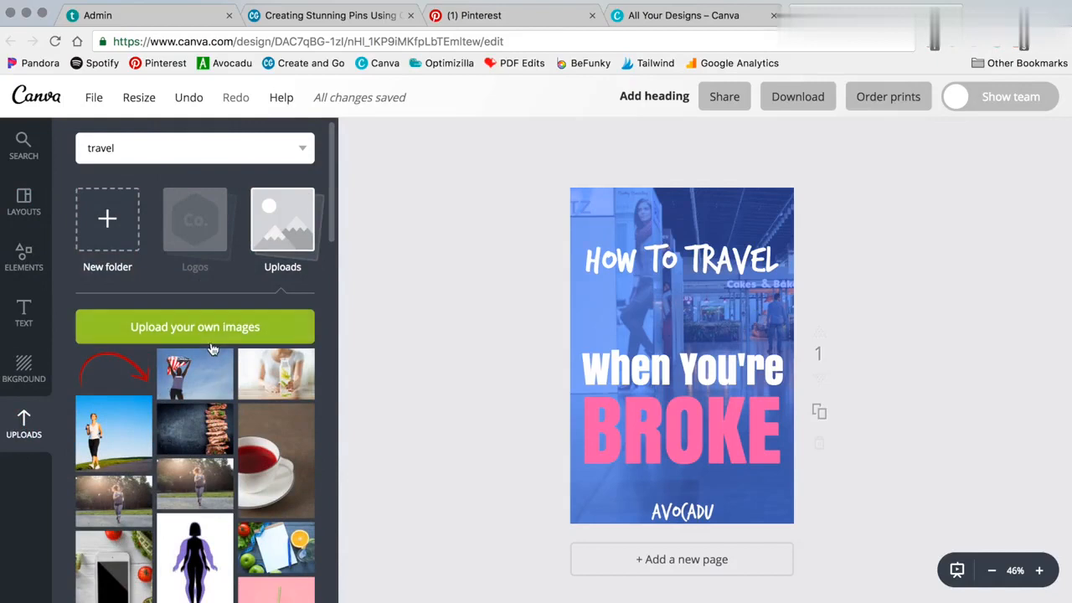
pyautogui.click(24, 312)
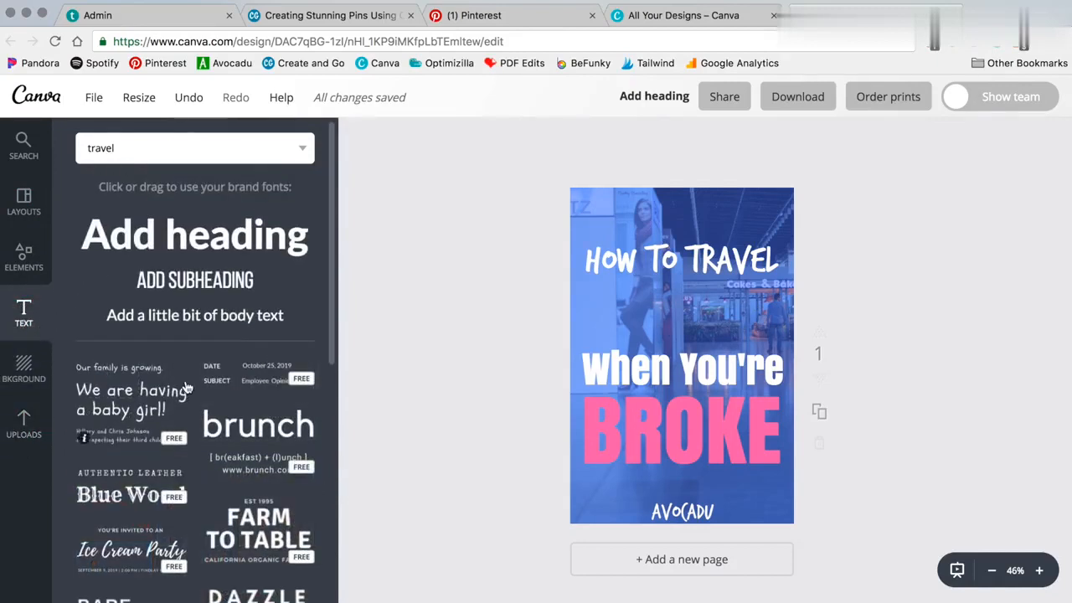
# Add a new heading text box to the pin and clear its placeholder text
pyautogui.click(240, 228)
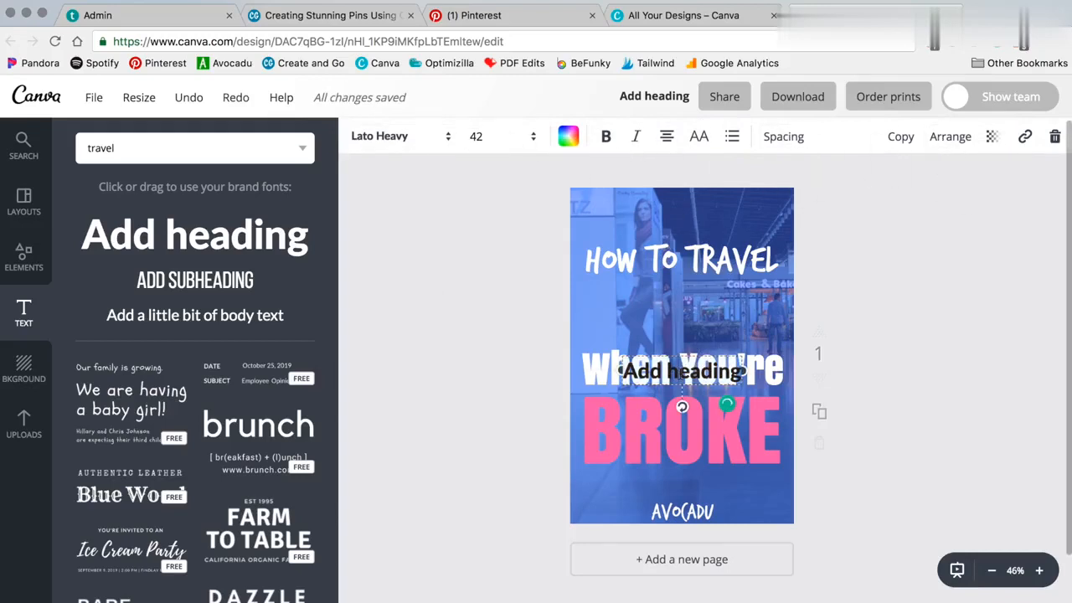
pyautogui.press('BackSpace')
pyautogui.moveTo(738, 371); pyautogui.dragTo(623, 368)
pyautogui.press('BackSpace')
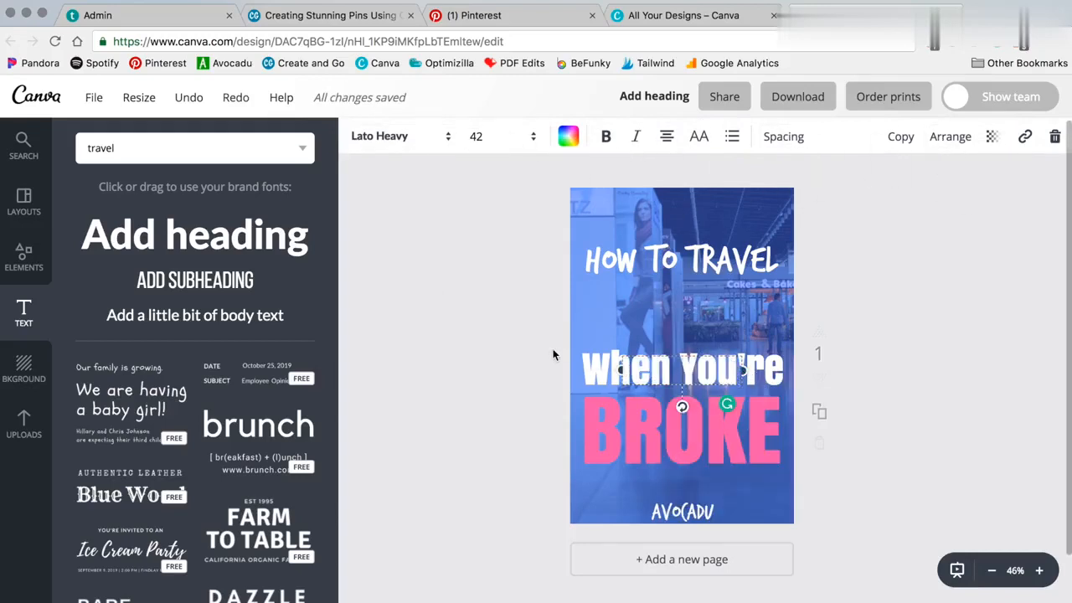